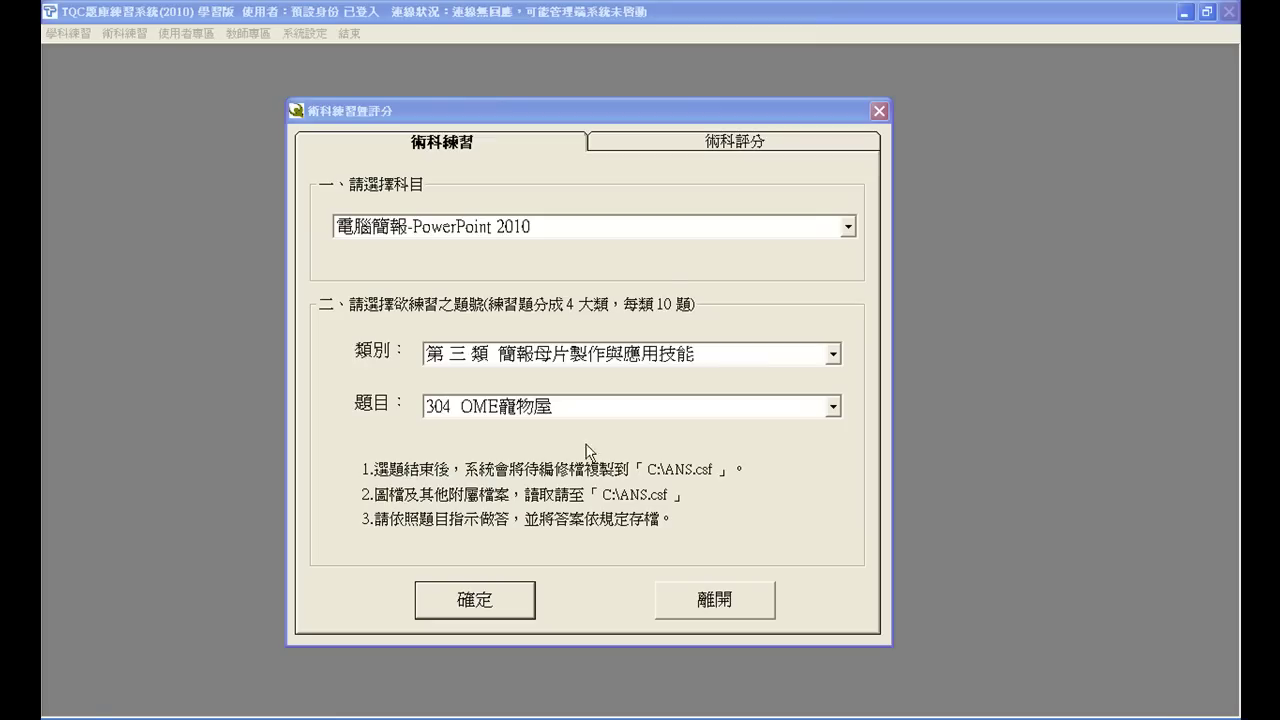
Start practice question 304 OME寵物屋 and acknowledge the C:\ANS.csf file location notice
left_click(490, 605)
left_click(652, 443)
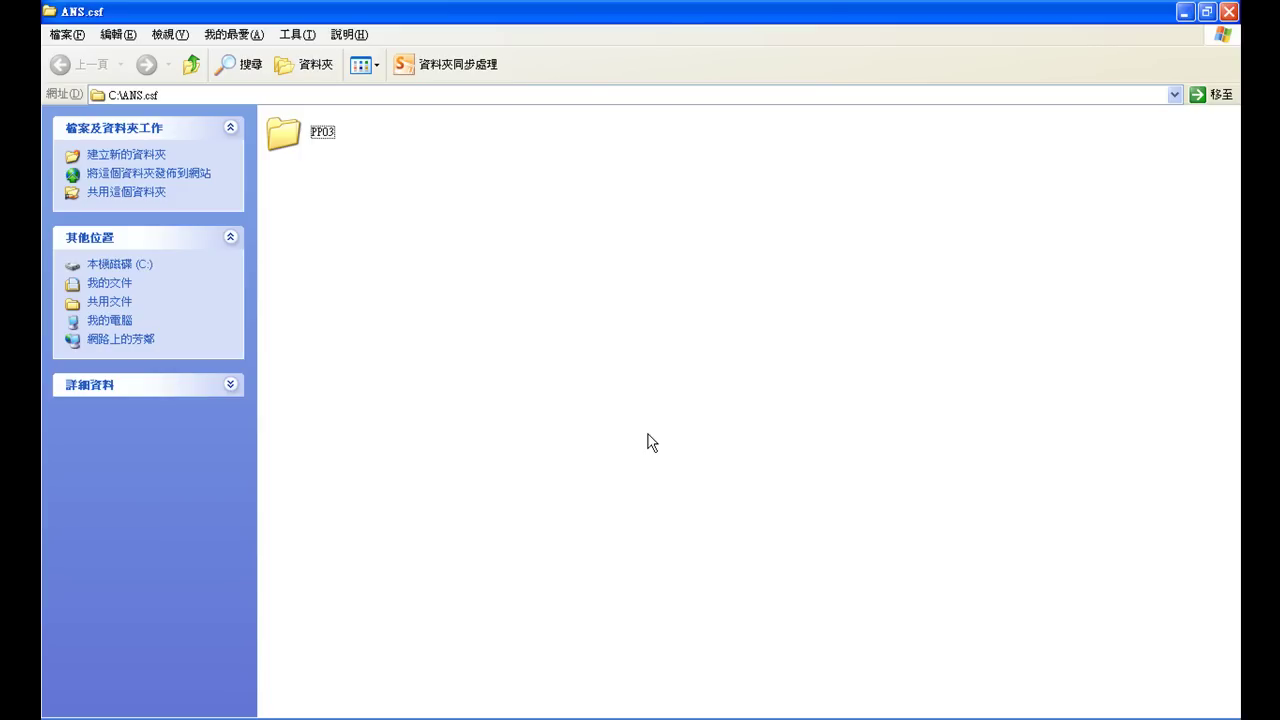
Open the PPD03 presentation from the PP03 folder in C:\ANS.csf
double_click(288, 137)
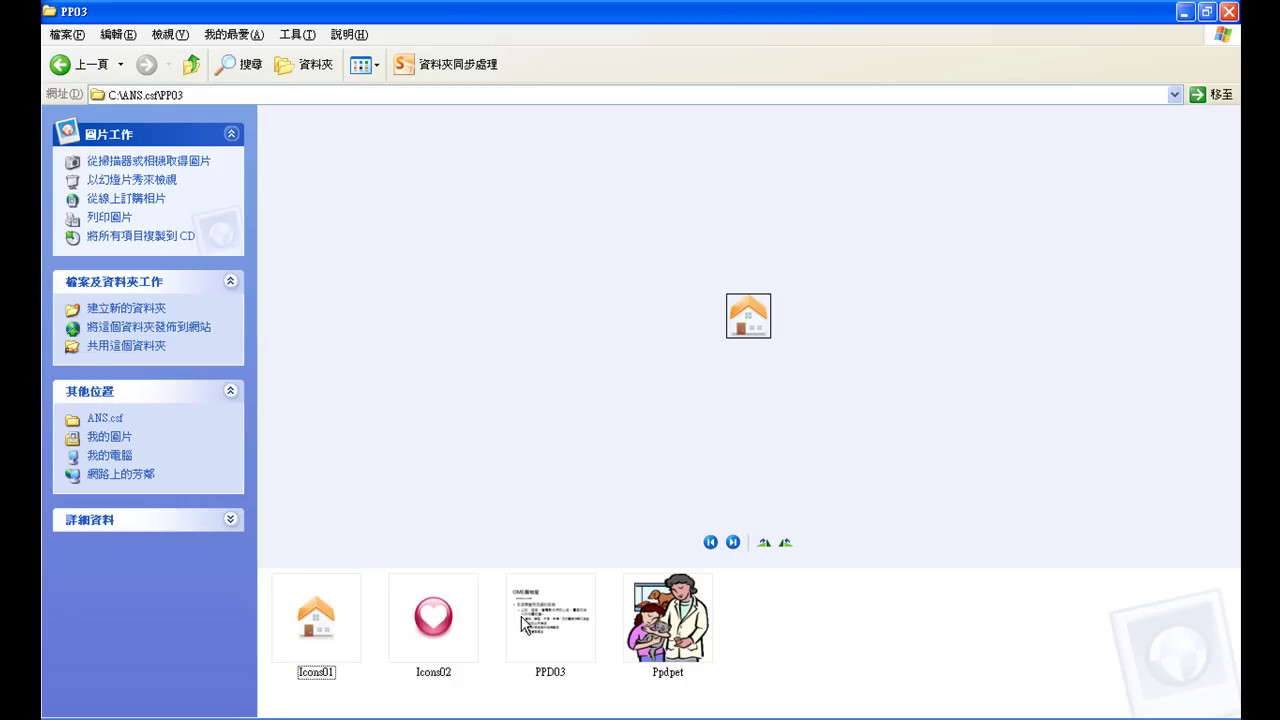
mouse_move(551, 617)
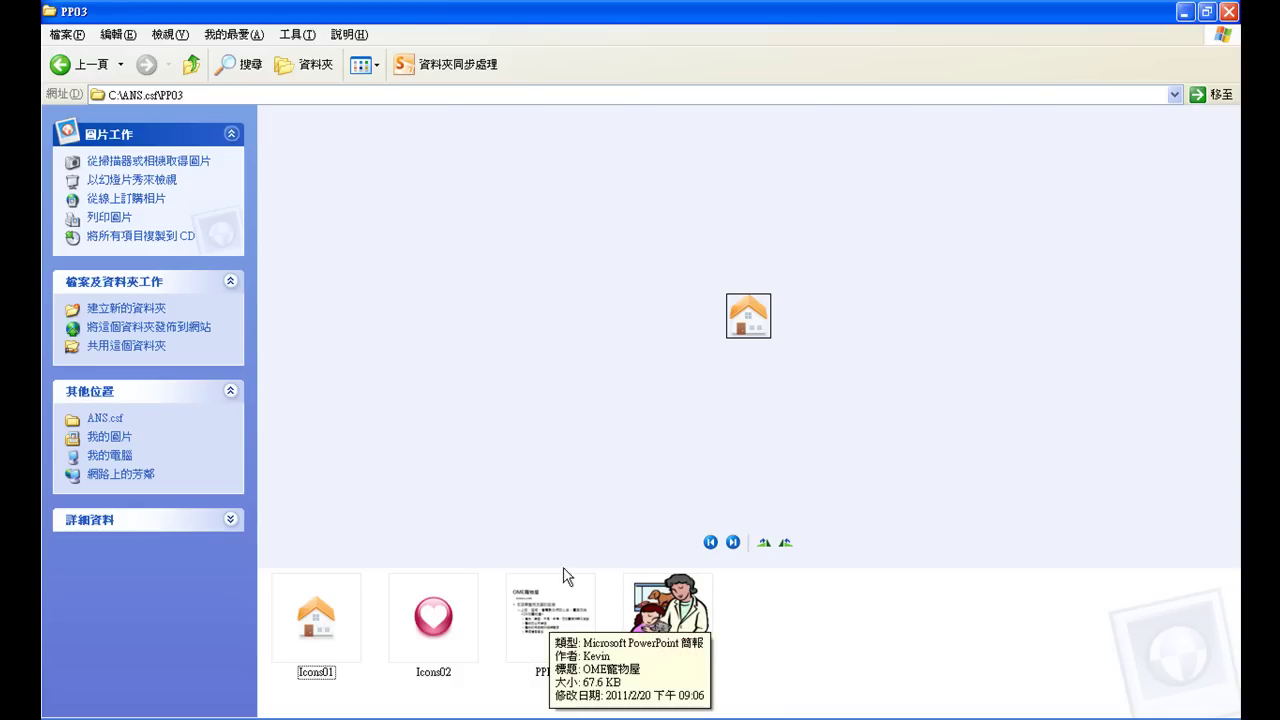
double_click(558, 630)
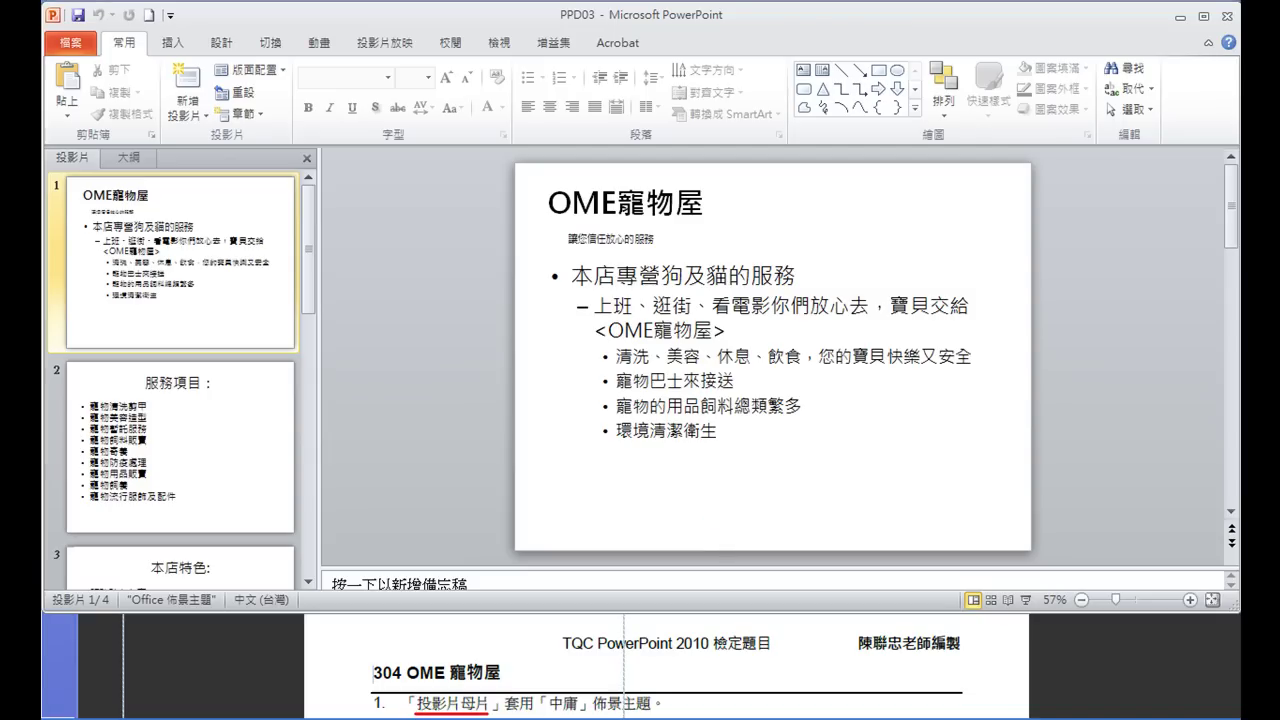
Switch to Slide Master view and select the top master thumbnail in the pane
mouse_move(531, 712)
left_mouse_down()
mouse_move(503, 706)
mouse_move(624, 709)
left_mouse_up()
key("Escape")
left_click(500, 43)
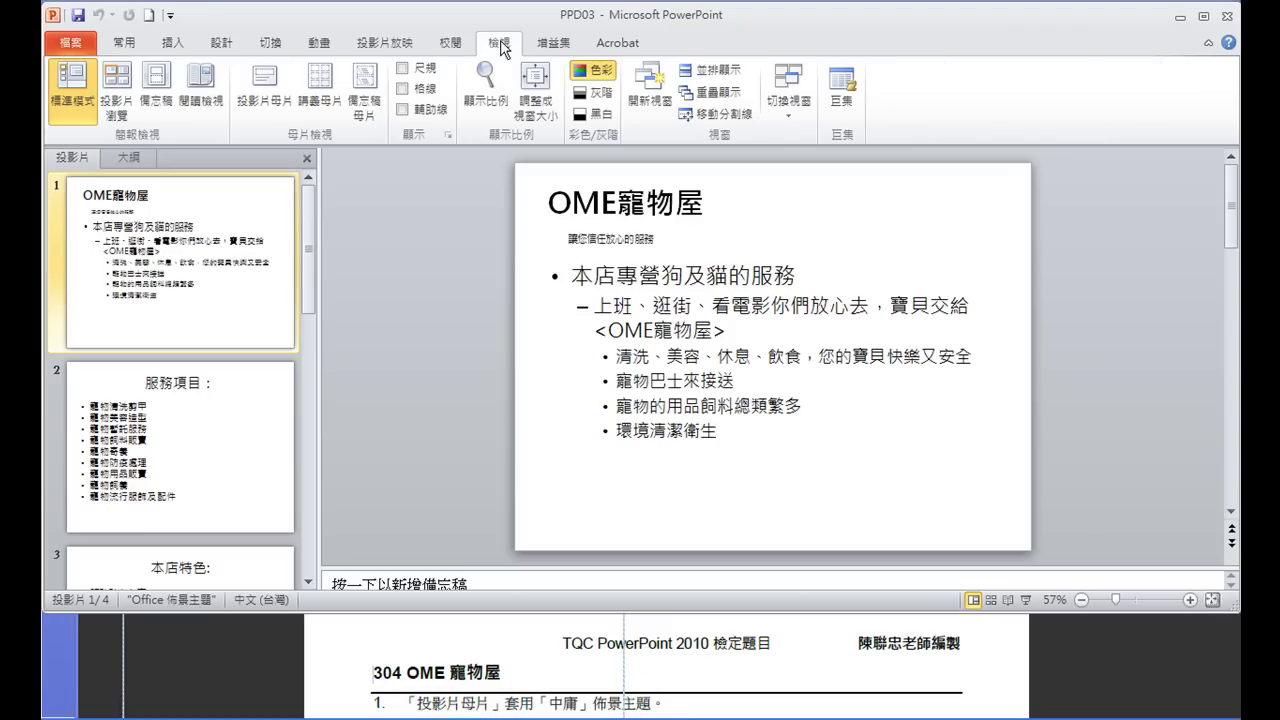
left_click(265, 80)
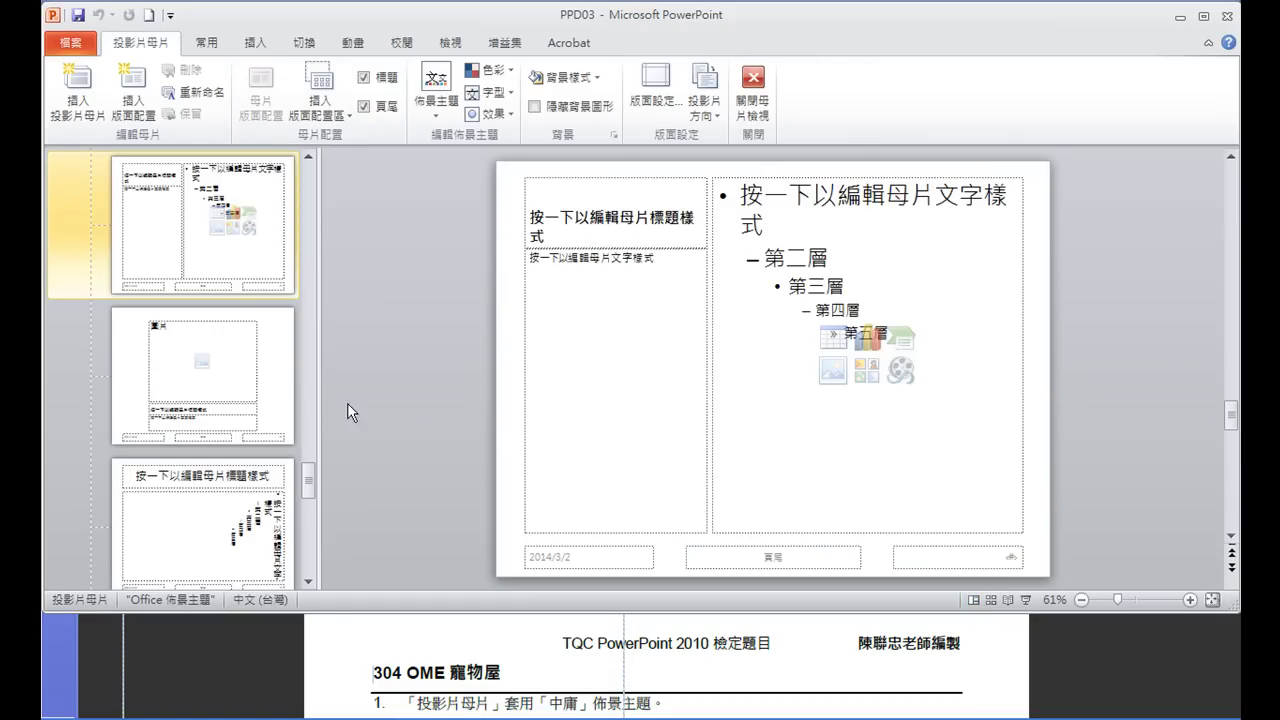
left_click_drag(313, 484, 334, 170)
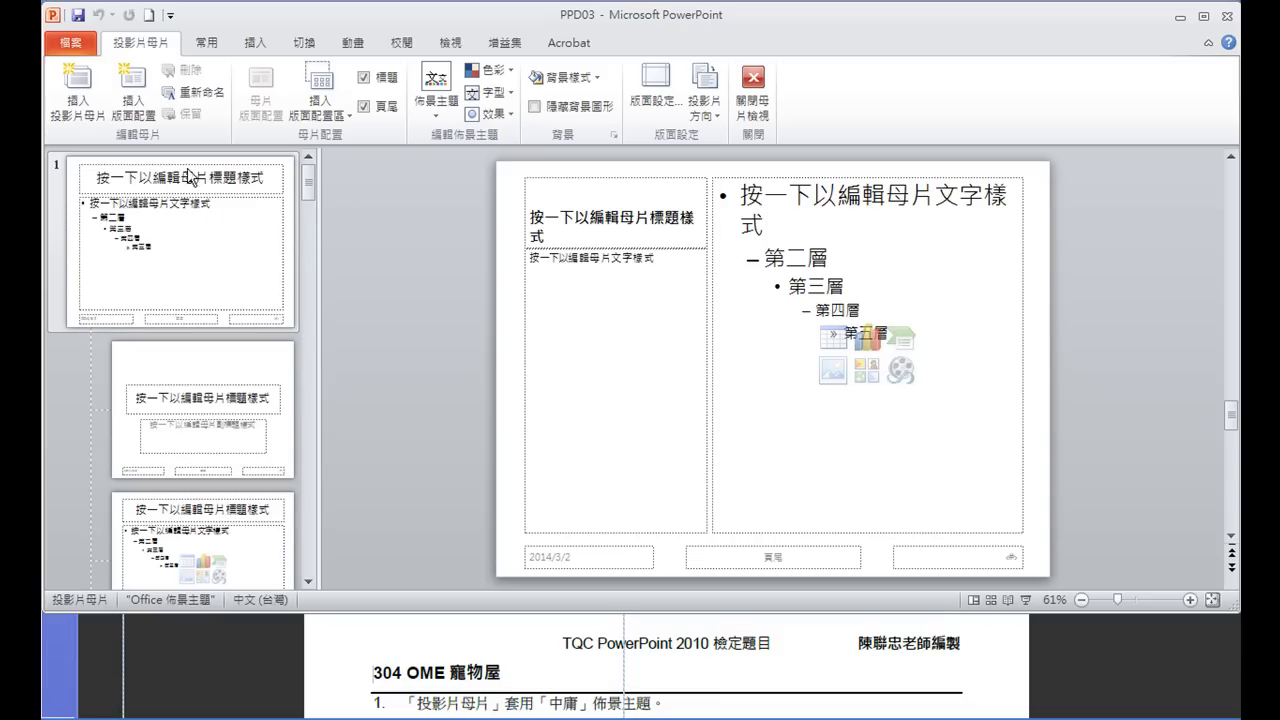
left_click(155, 228)
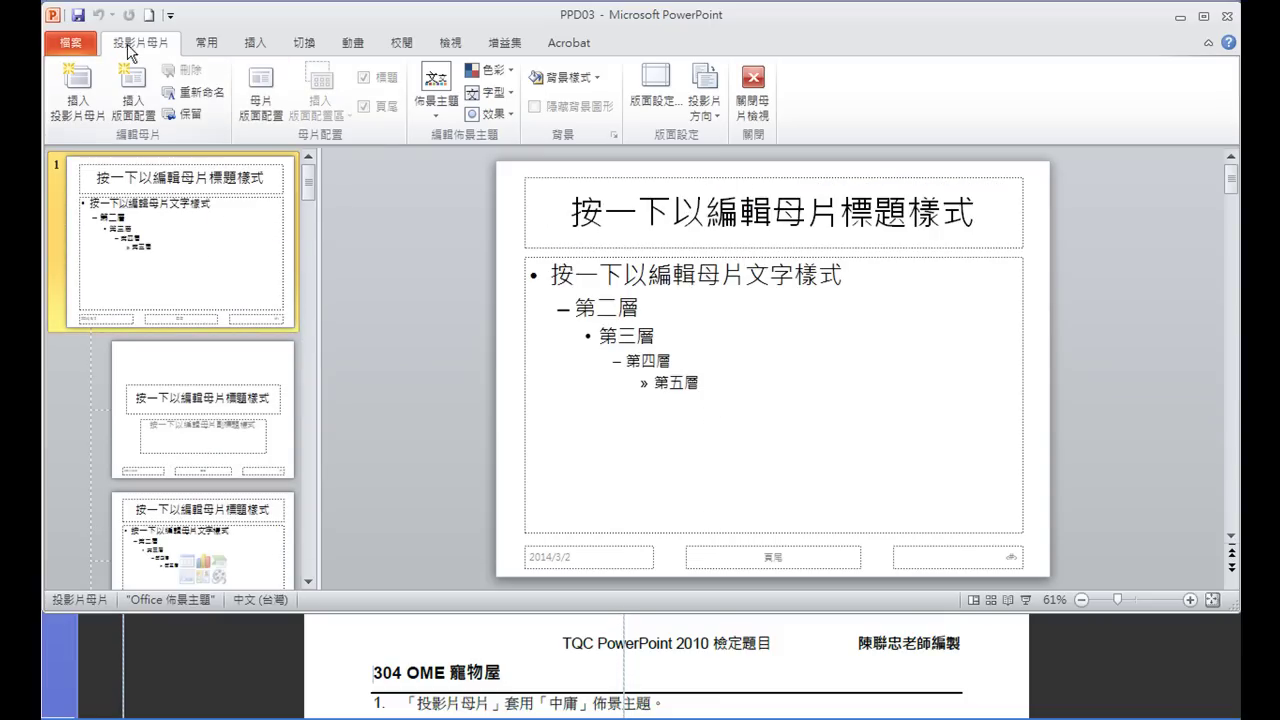
Apply the built-in 中庸 theme from the Themes gallery to the slide master
left_click(437, 117)
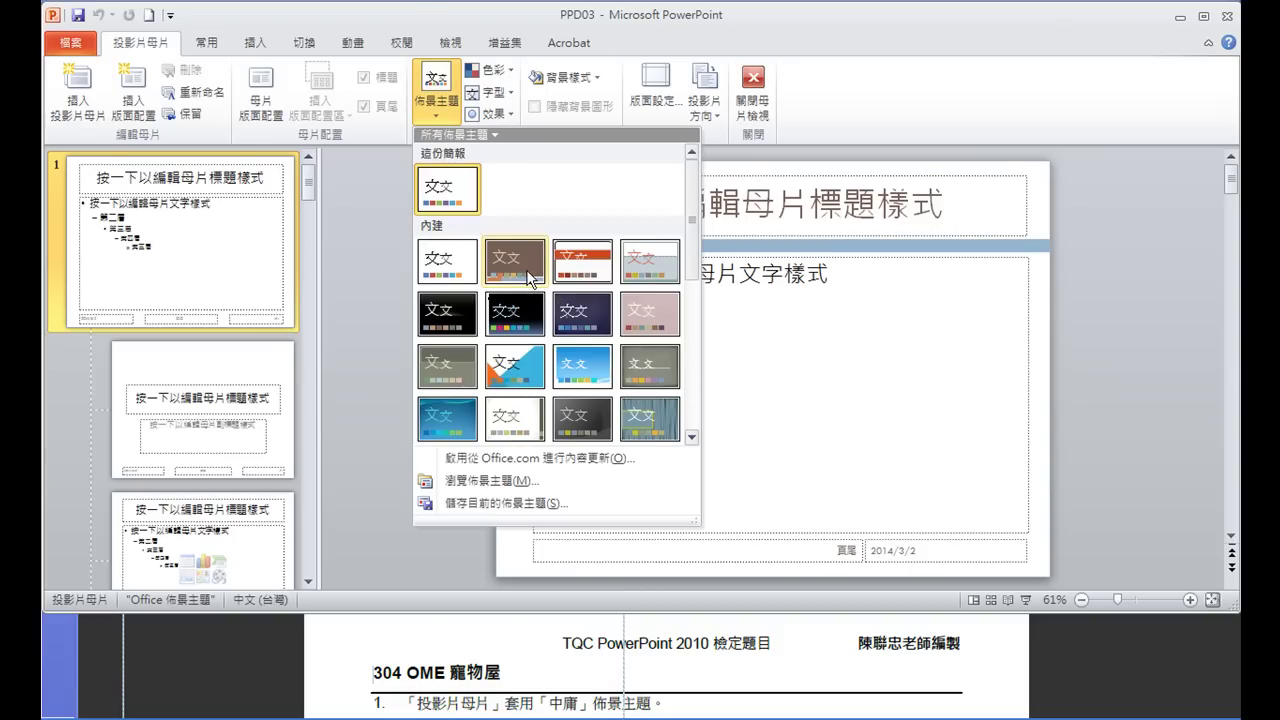
left_click(529, 278)
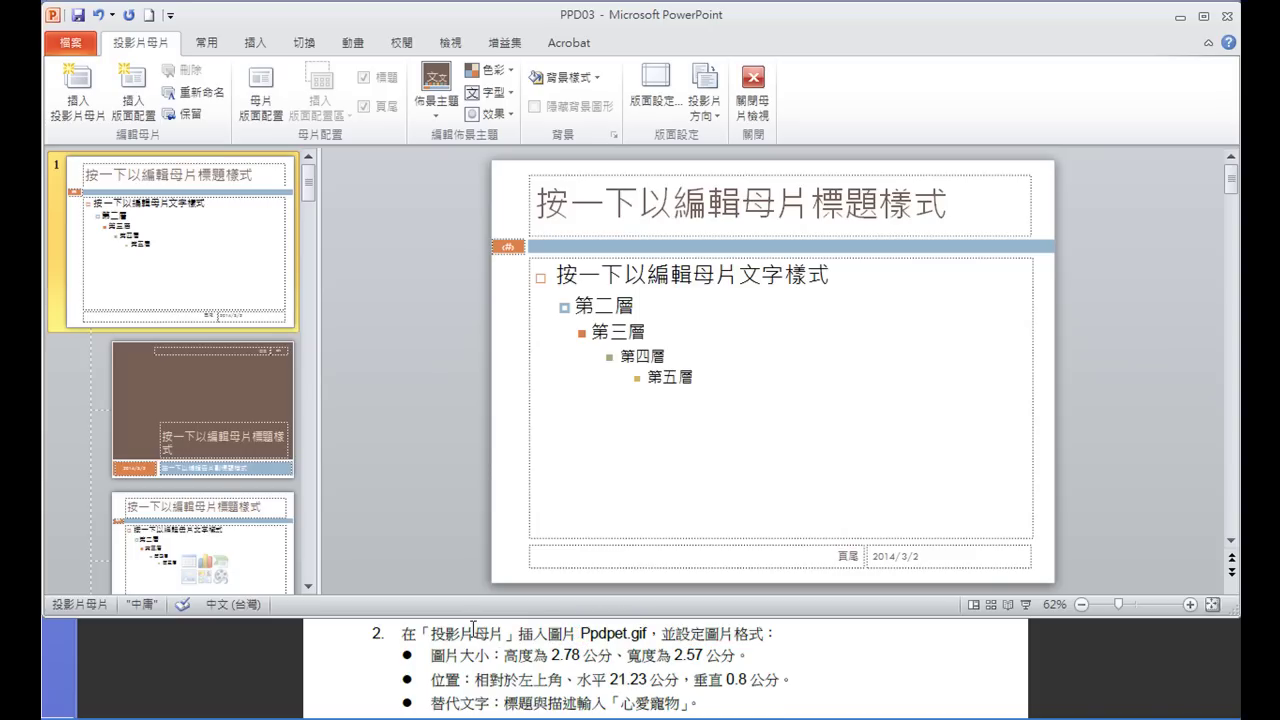
Insert the Ppdpet picture from C:\ANS.csf\PP03 onto the slide master
left_click(252, 46)
left_click(115, 88)
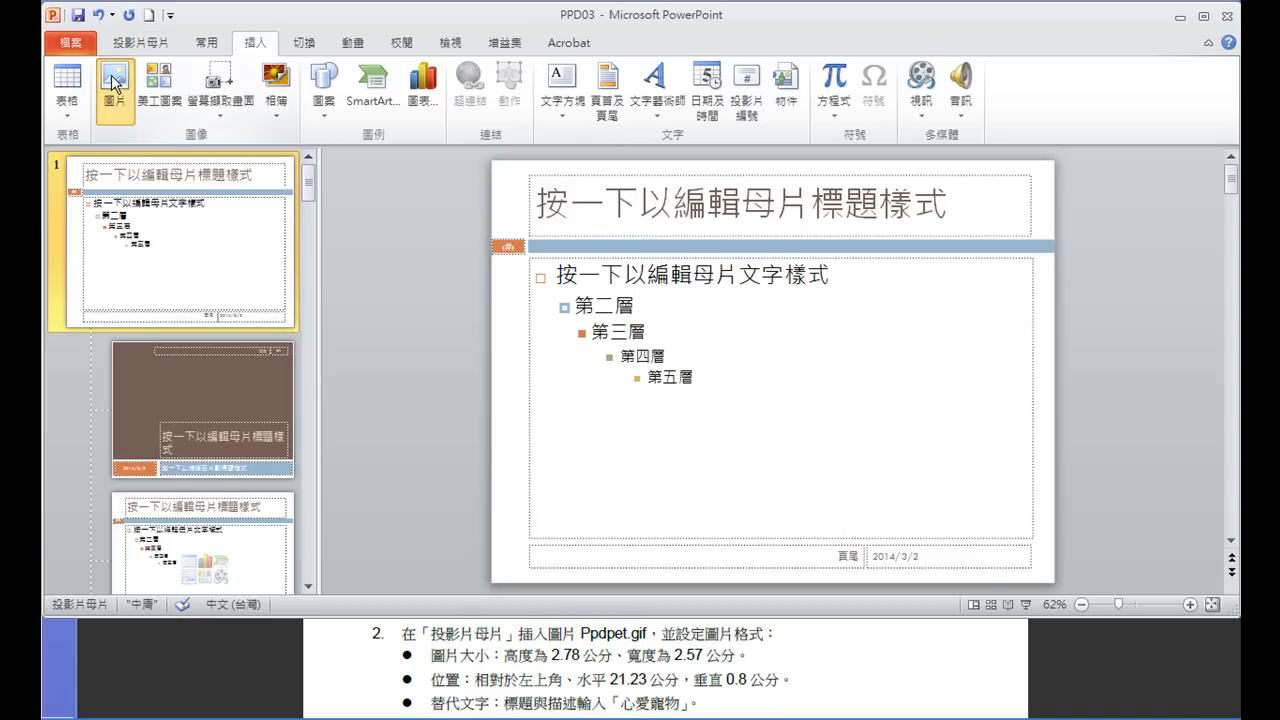
left_click(341, 228)
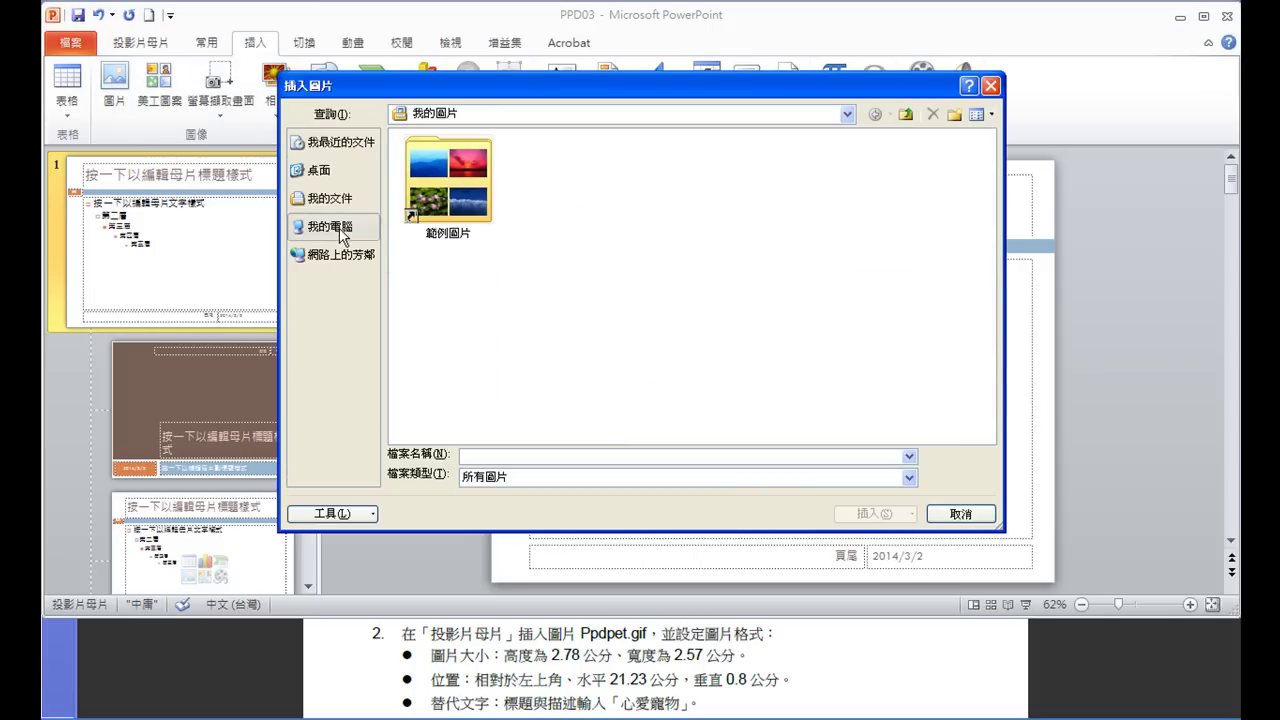
double_click(460, 204)
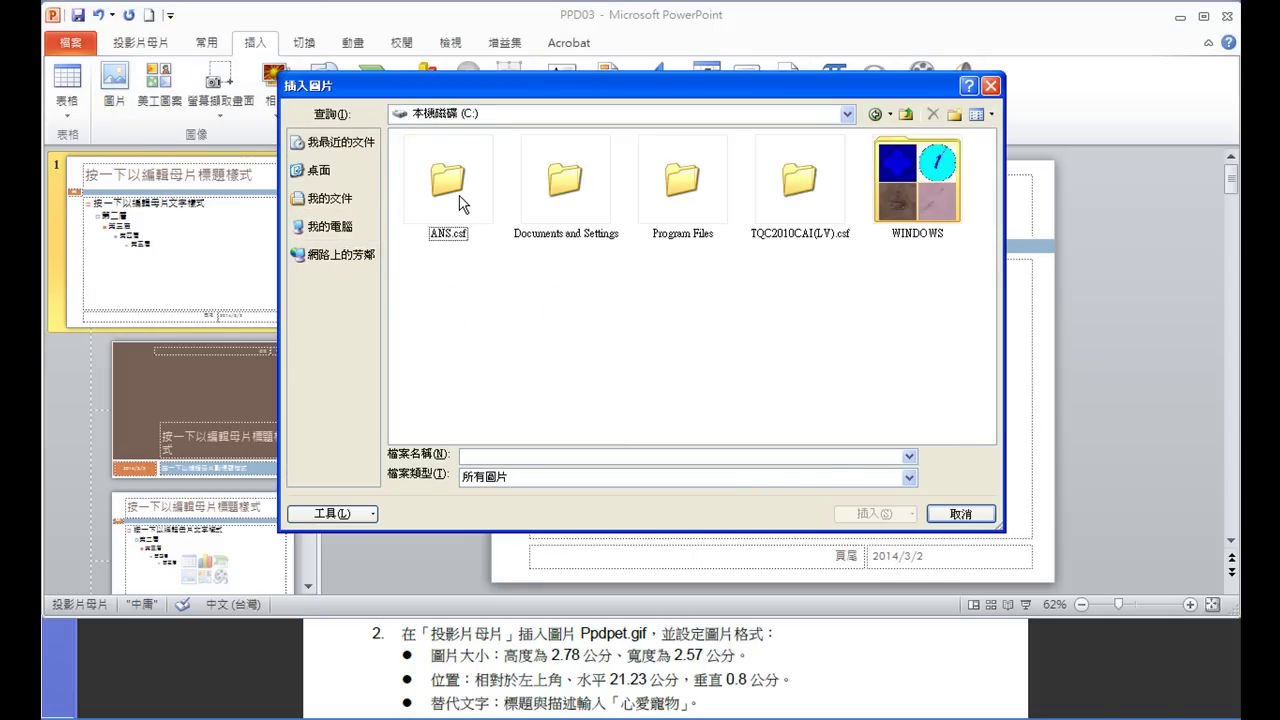
double_click(448, 185)
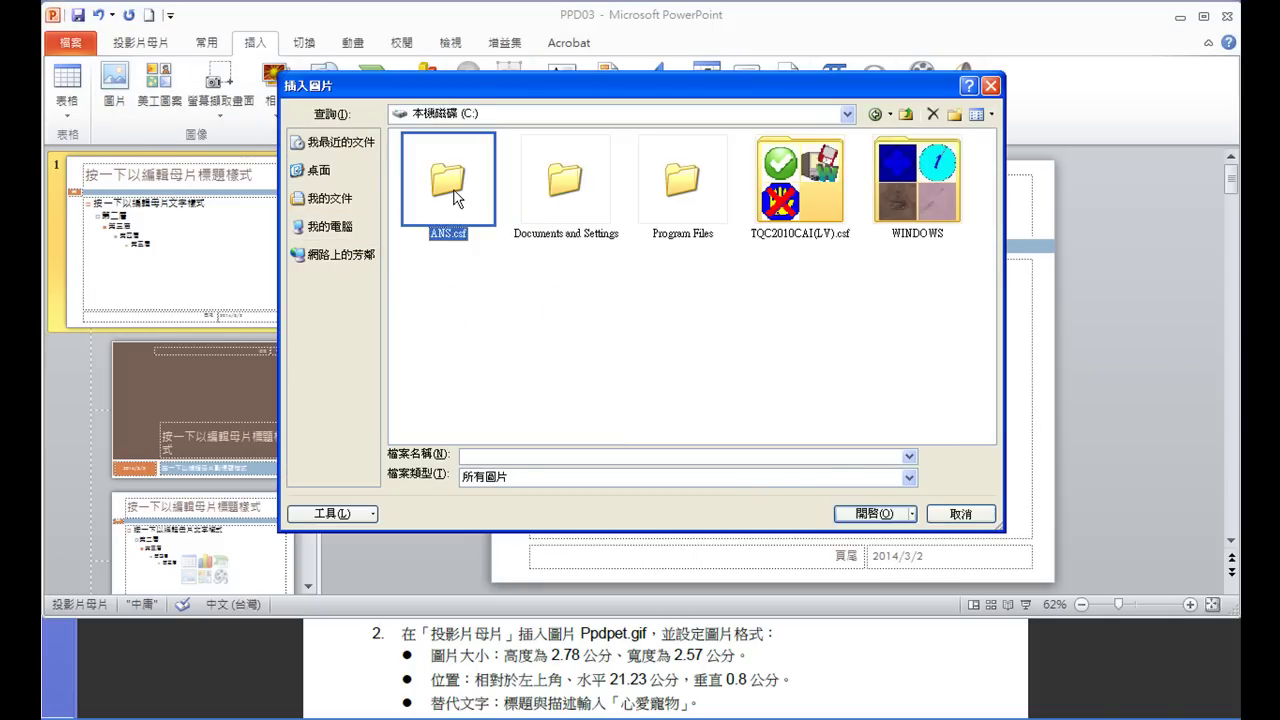
double_click(474, 202)
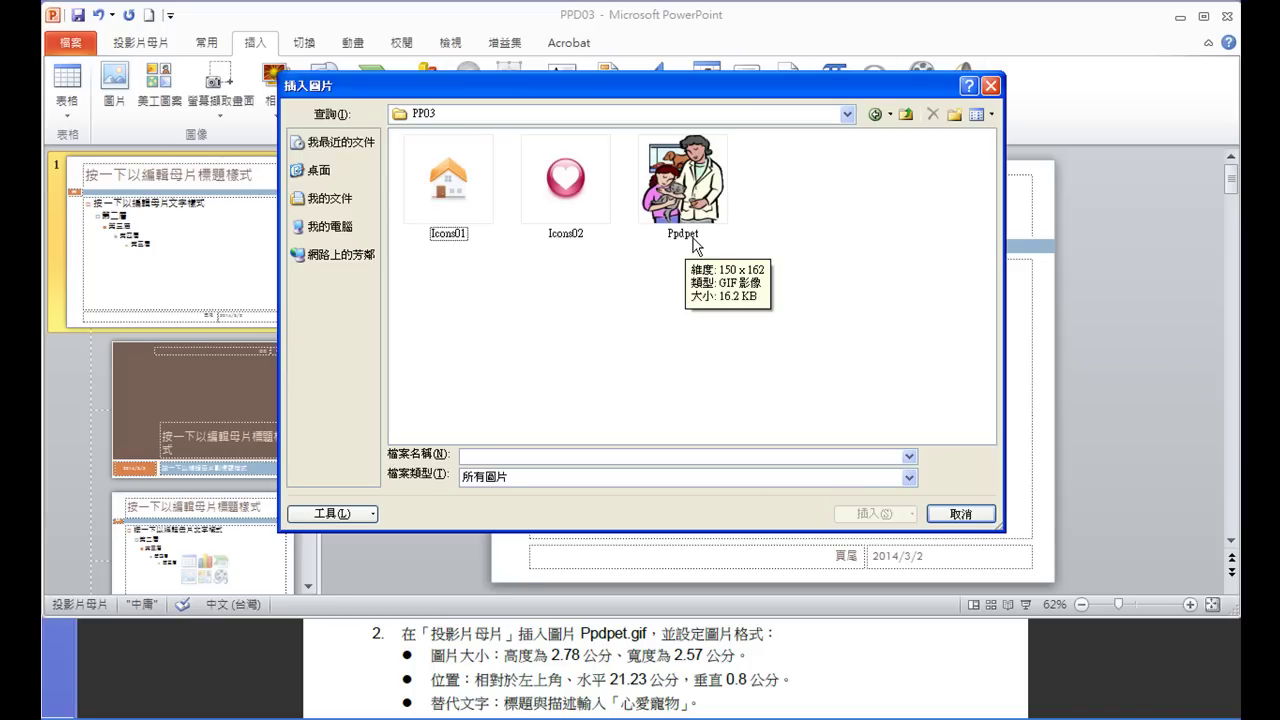
left_click(692, 182)
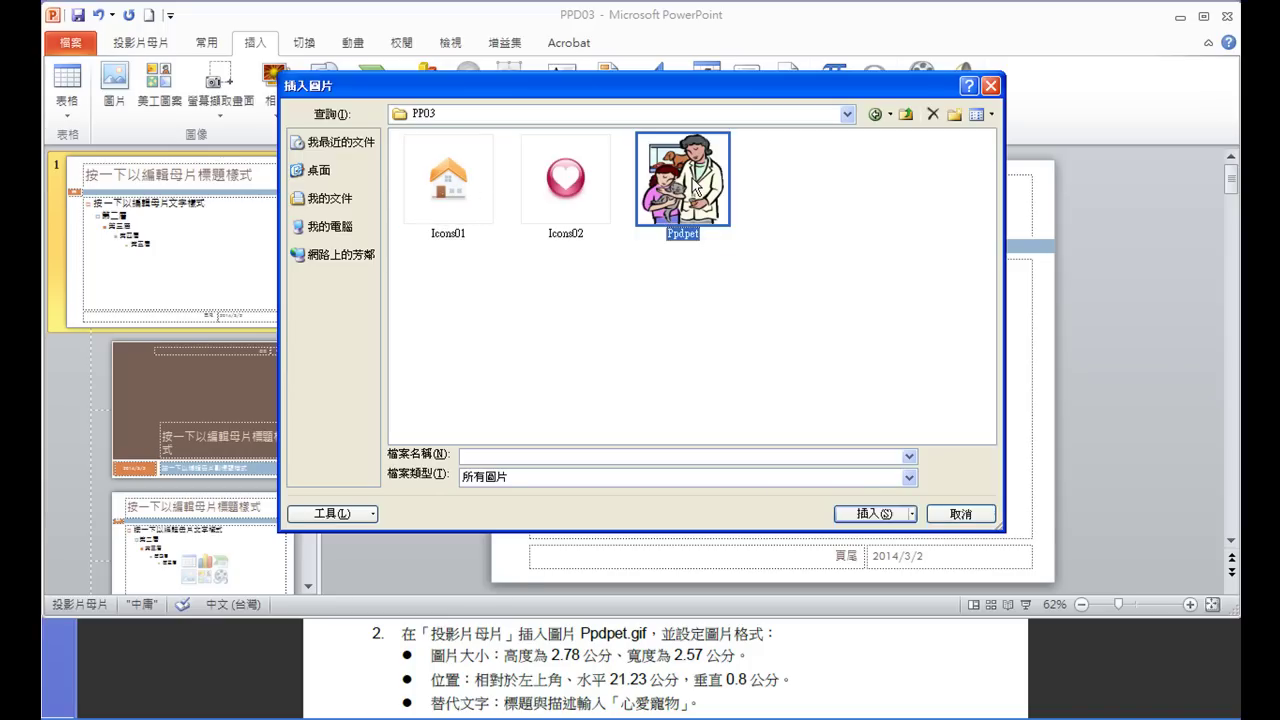
left_click(866, 513)
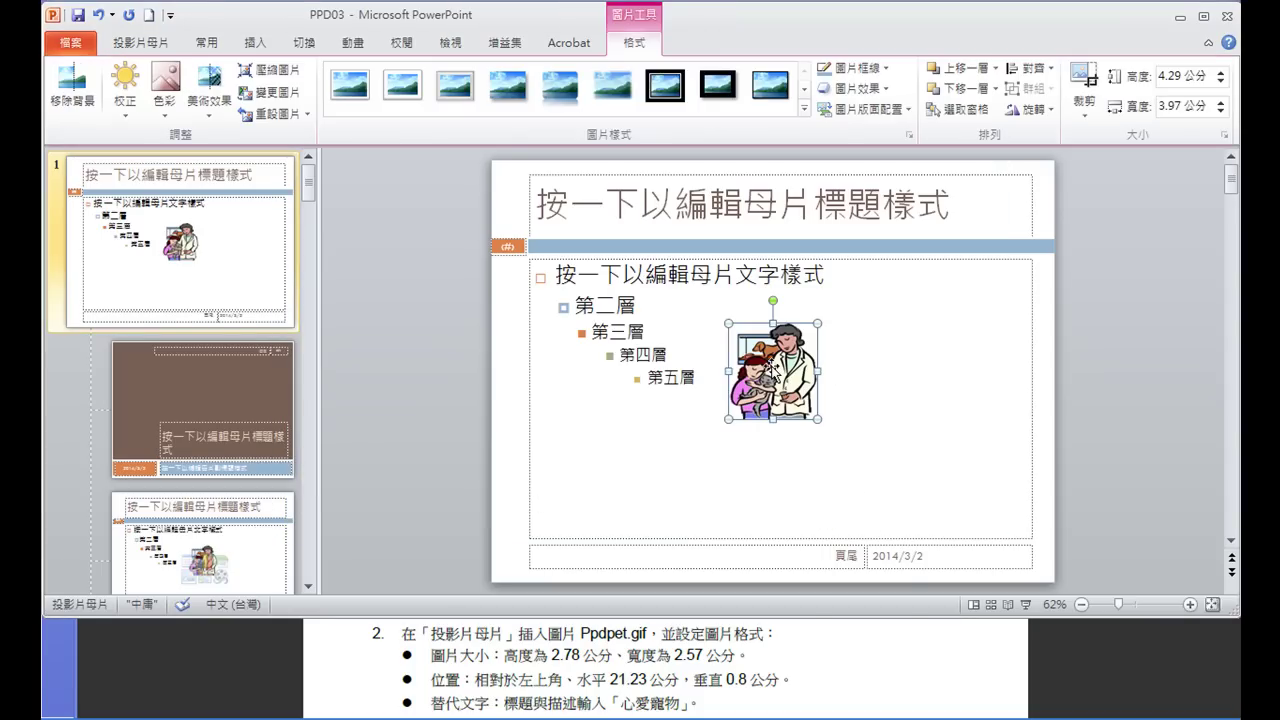
Unlock the aspect ratio and size the pet picture 2.78 cm high by 2.57 cm wide
right_click(768, 370)
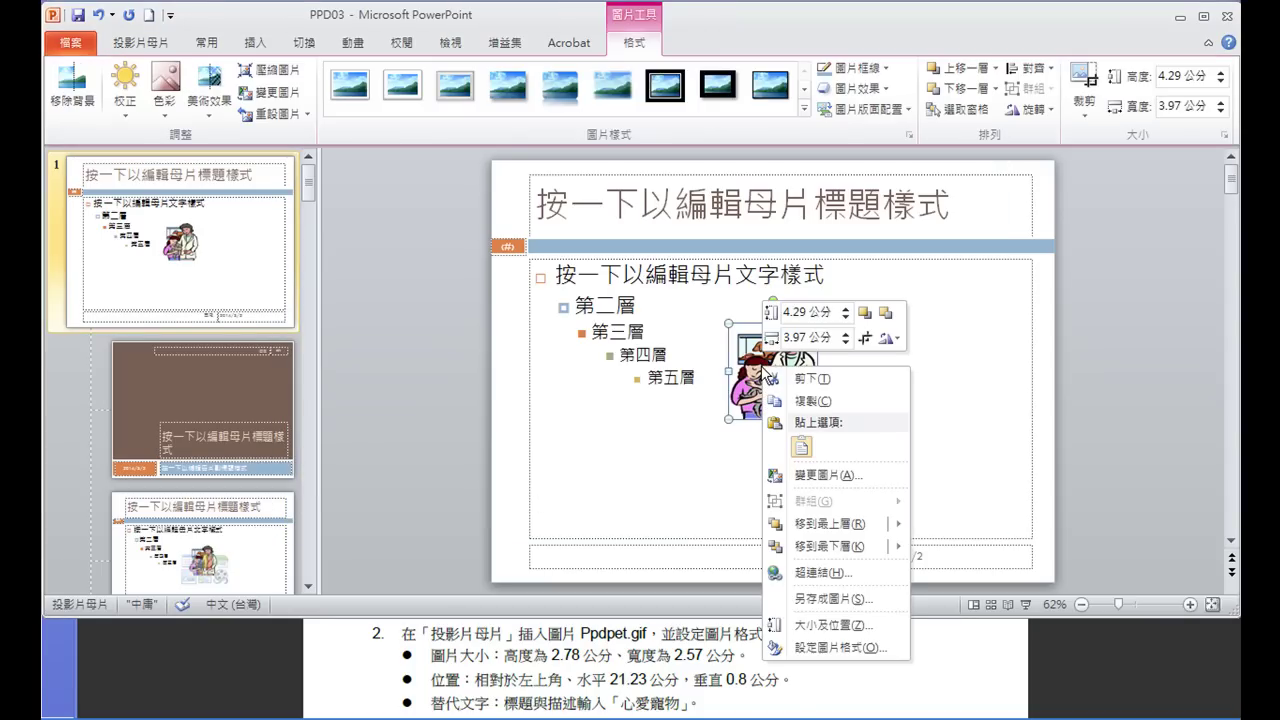
left_click(862, 628)
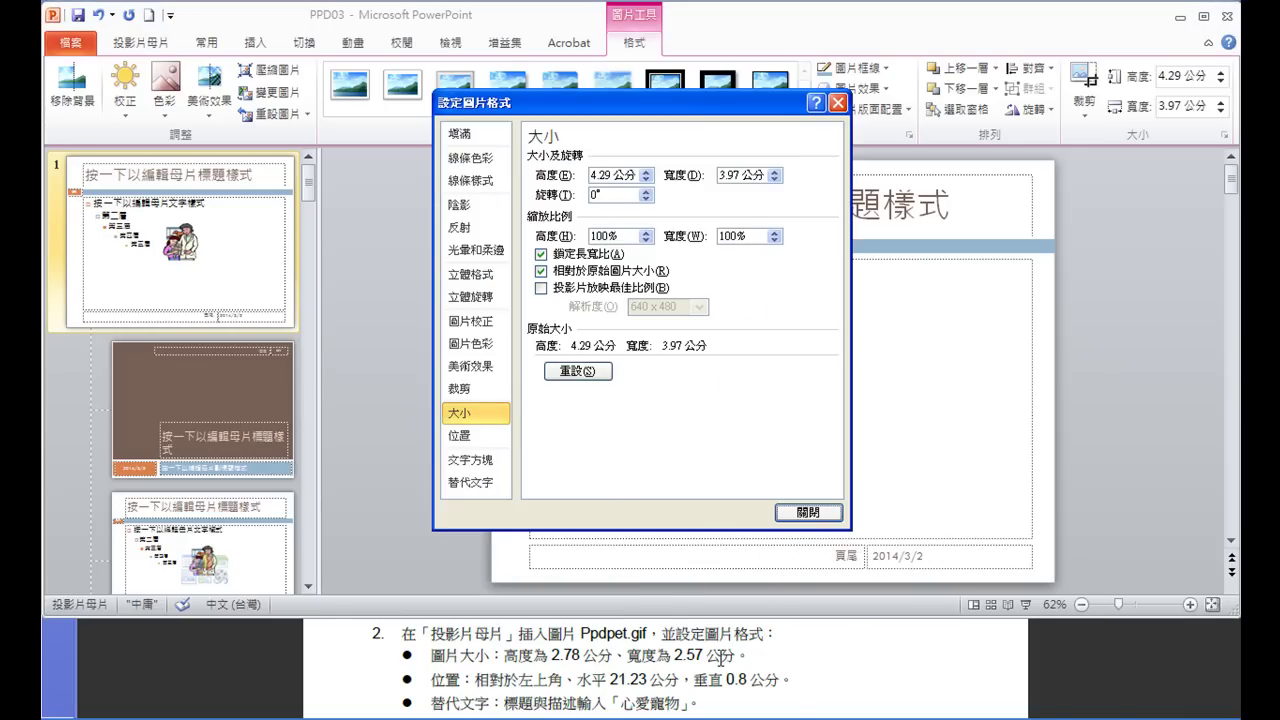
left_click(541, 255)
left_click(617, 175)
left_click_drag(617, 175, 588, 176)
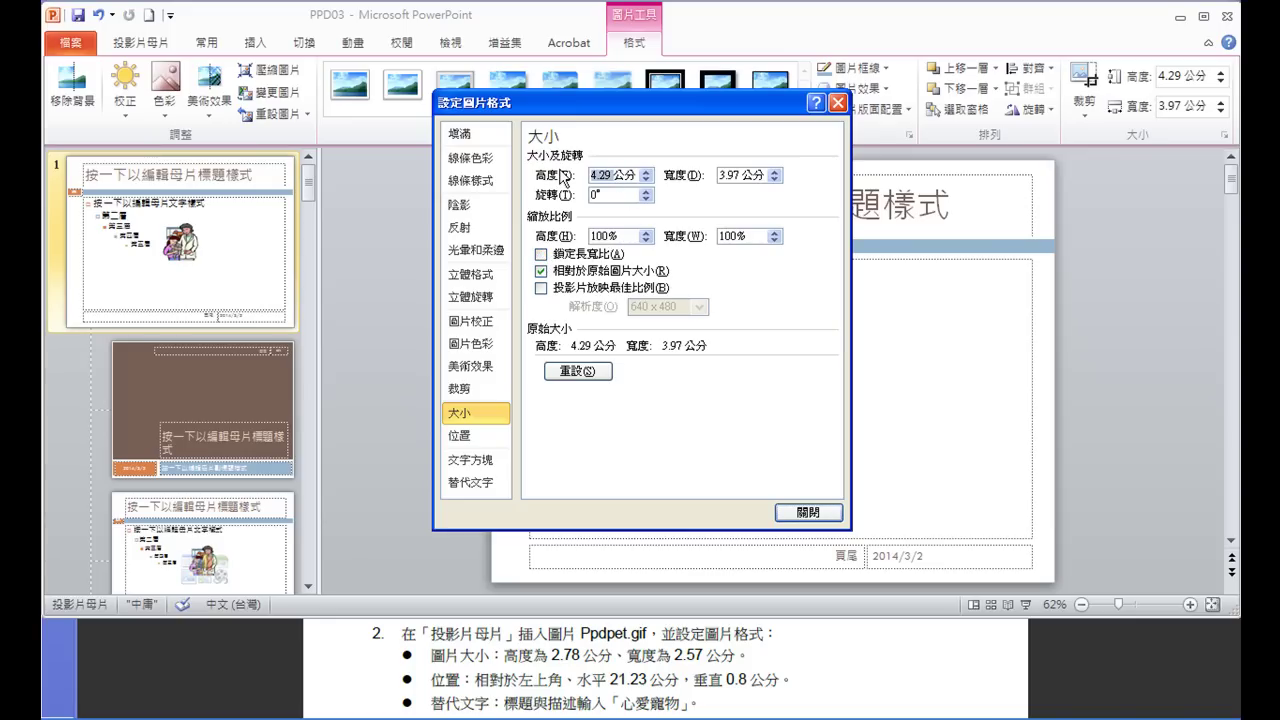
type("2.78")
key("Tab")
type("2.57")
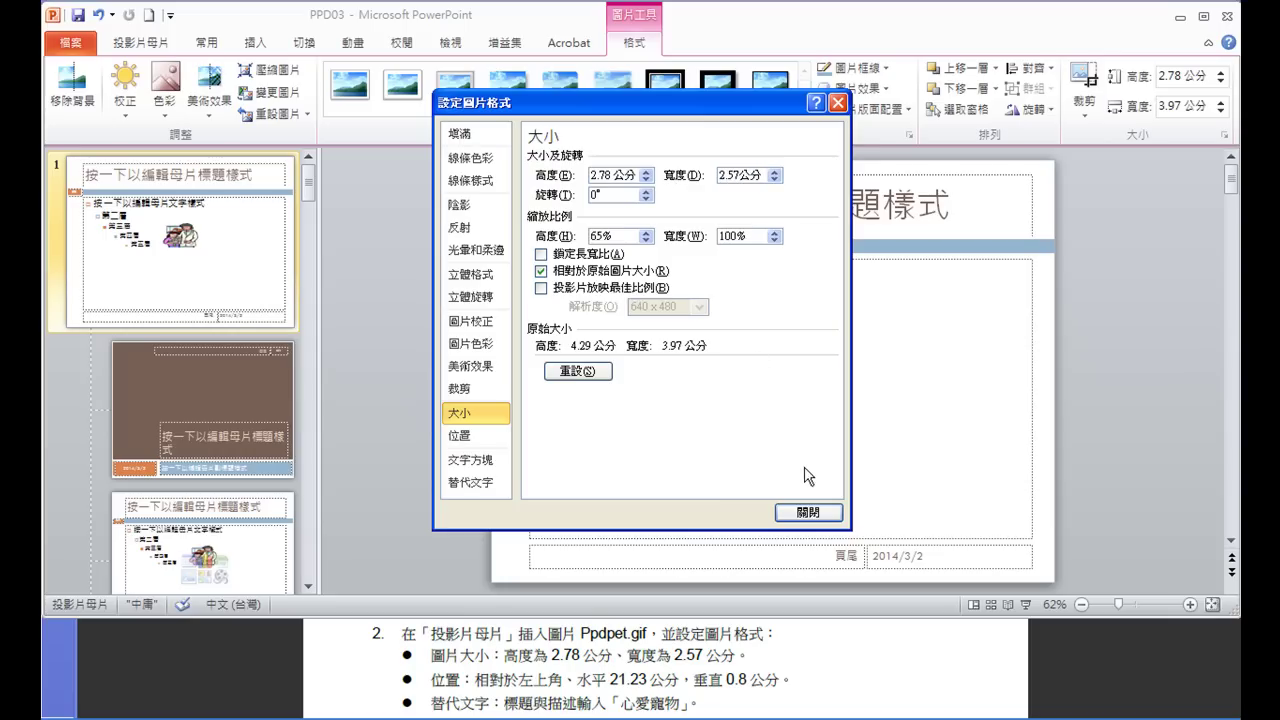
Position the pet picture 21.23 cm horizontally and 0.8 cm vertically
left_click(462, 435)
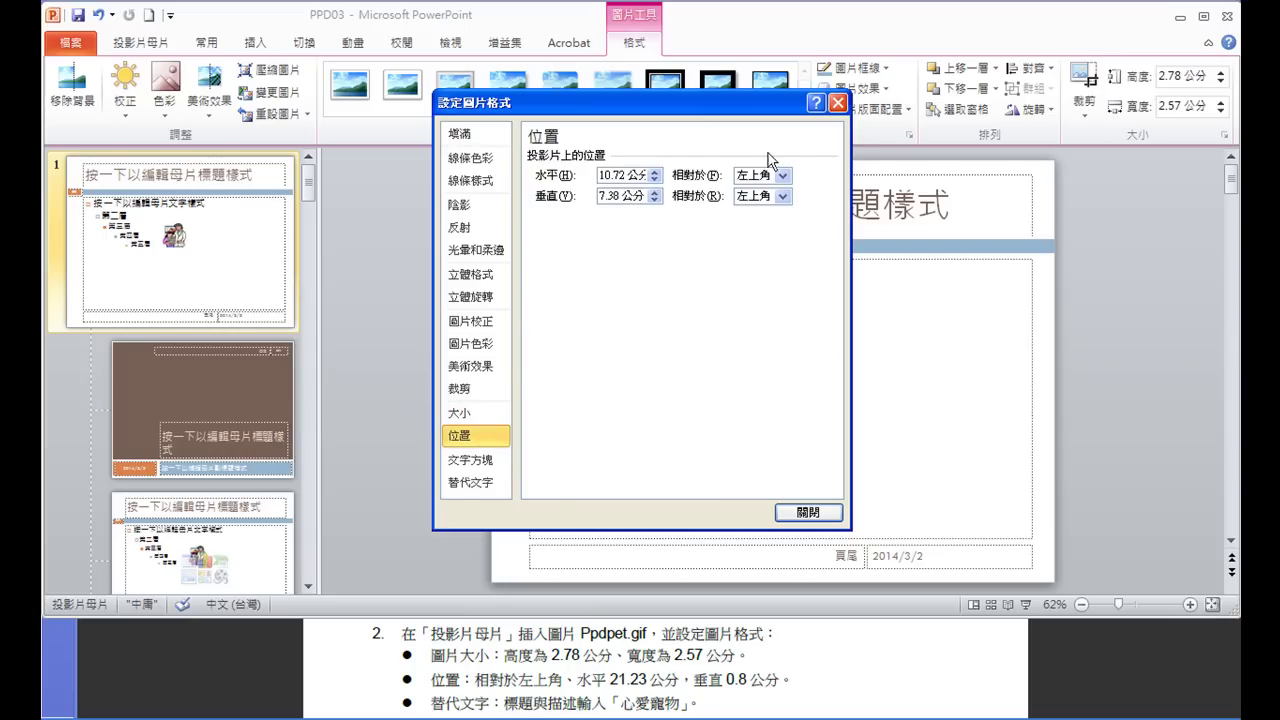
double_click(612, 175)
type("21.23")
left_click(623, 196)
left_click_drag(628, 196, 566, 198)
type("0.8")
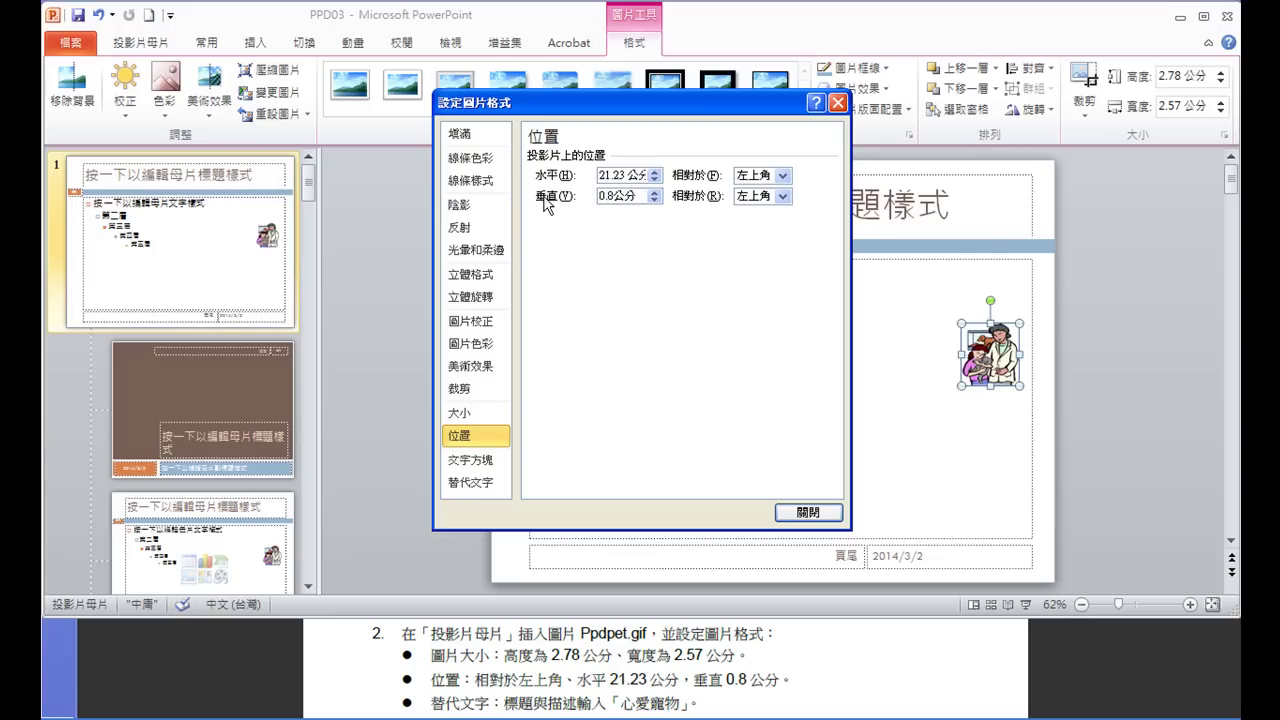
key("Return")
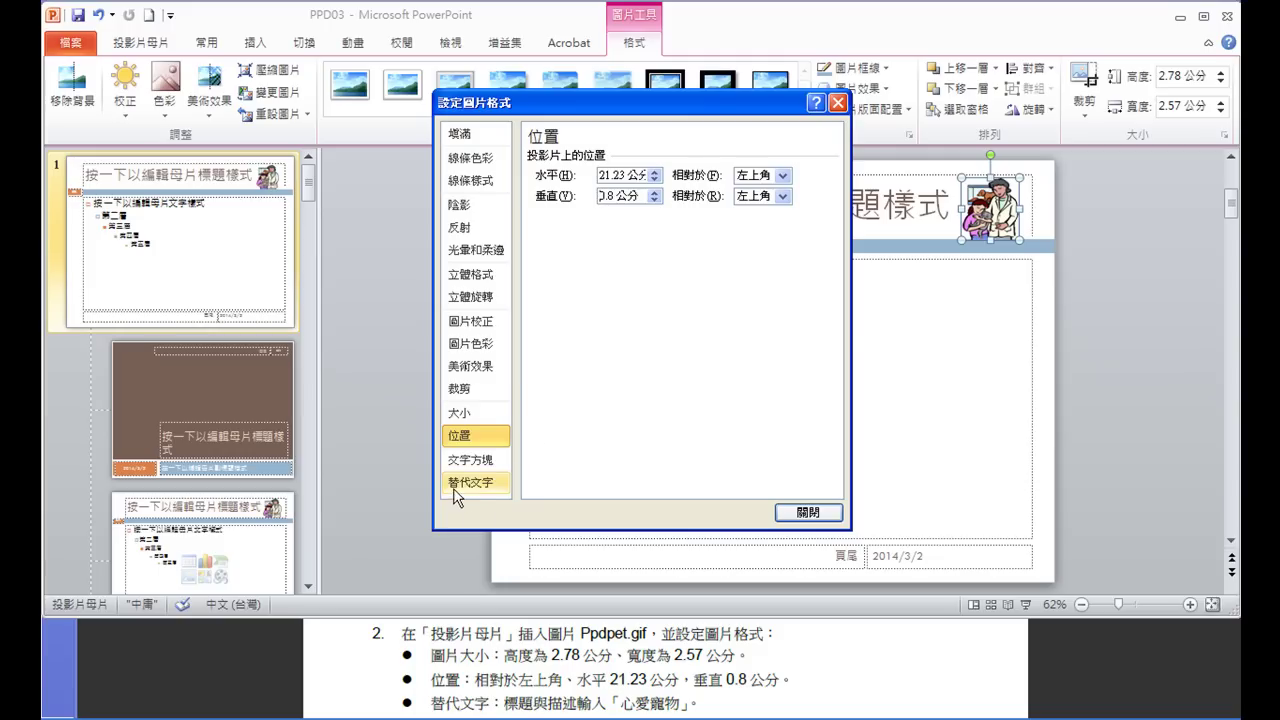
Enter 心愛寵物 as both the picture's alt-text title and description, then close the dialog
left_click(470, 483)
left_click(587, 177)
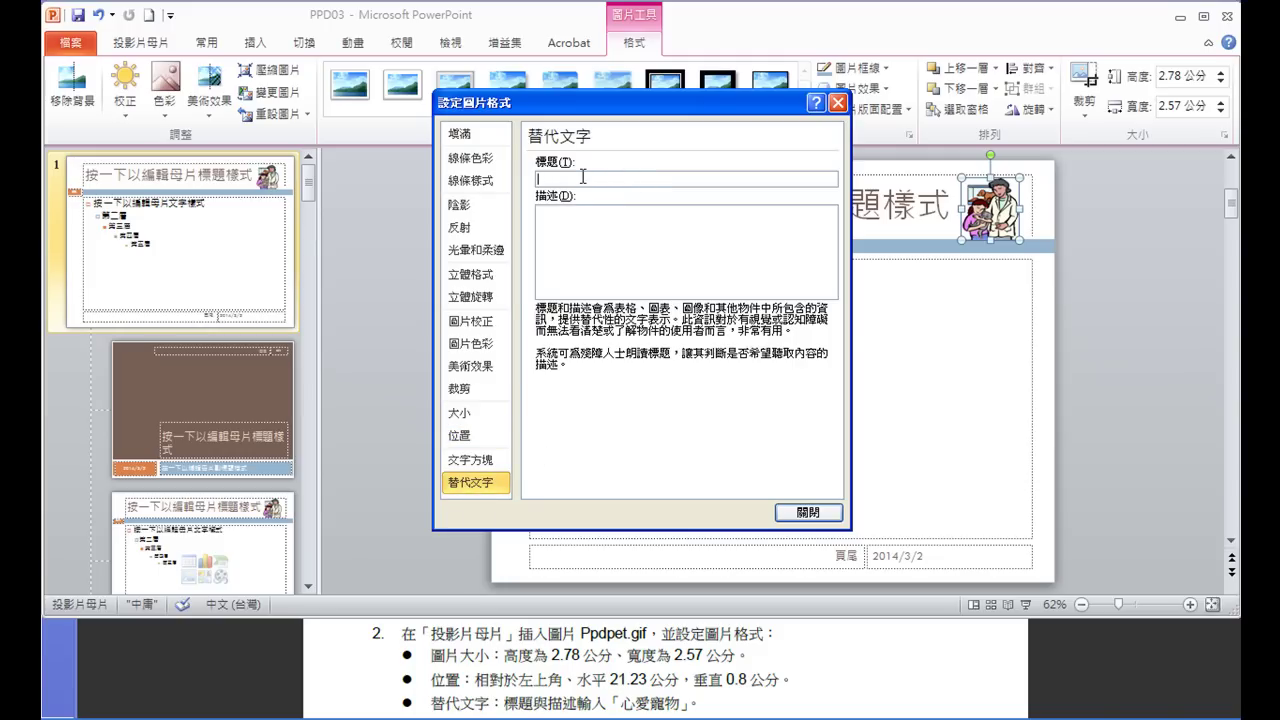
type("心愛寵物")
left_click(622, 221)
type("心愛寵物")
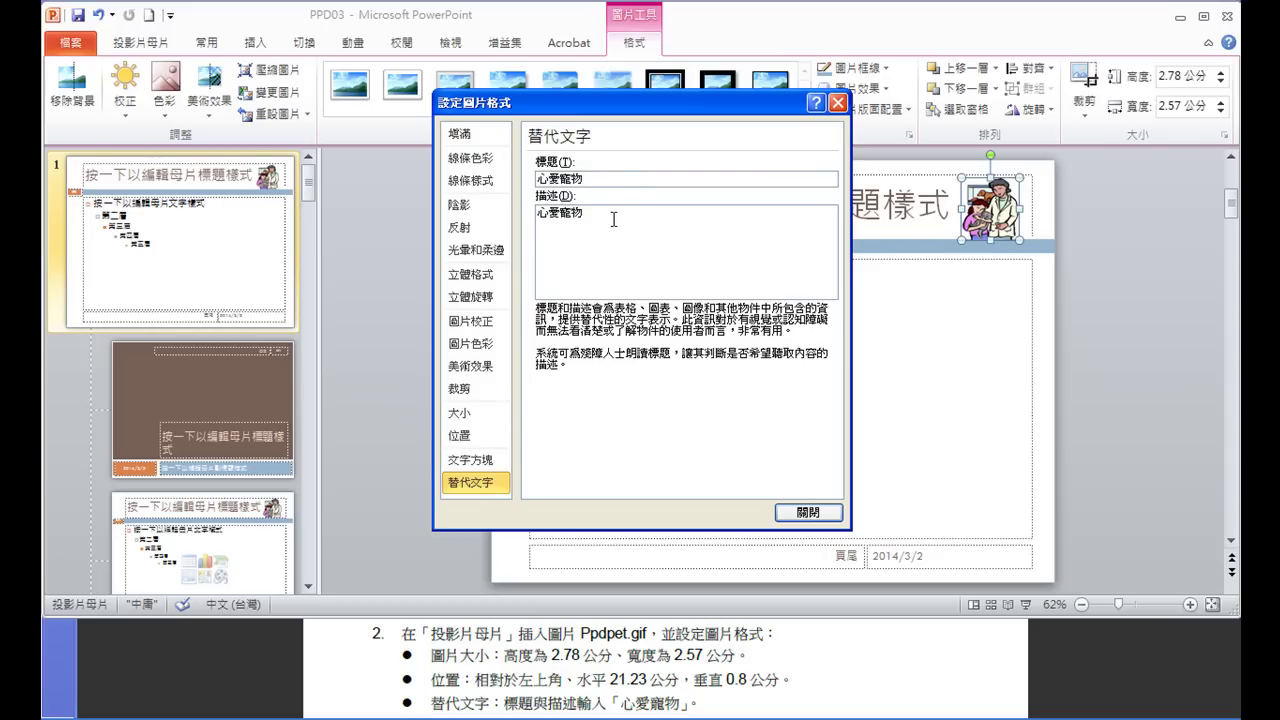
left_click(808, 512)
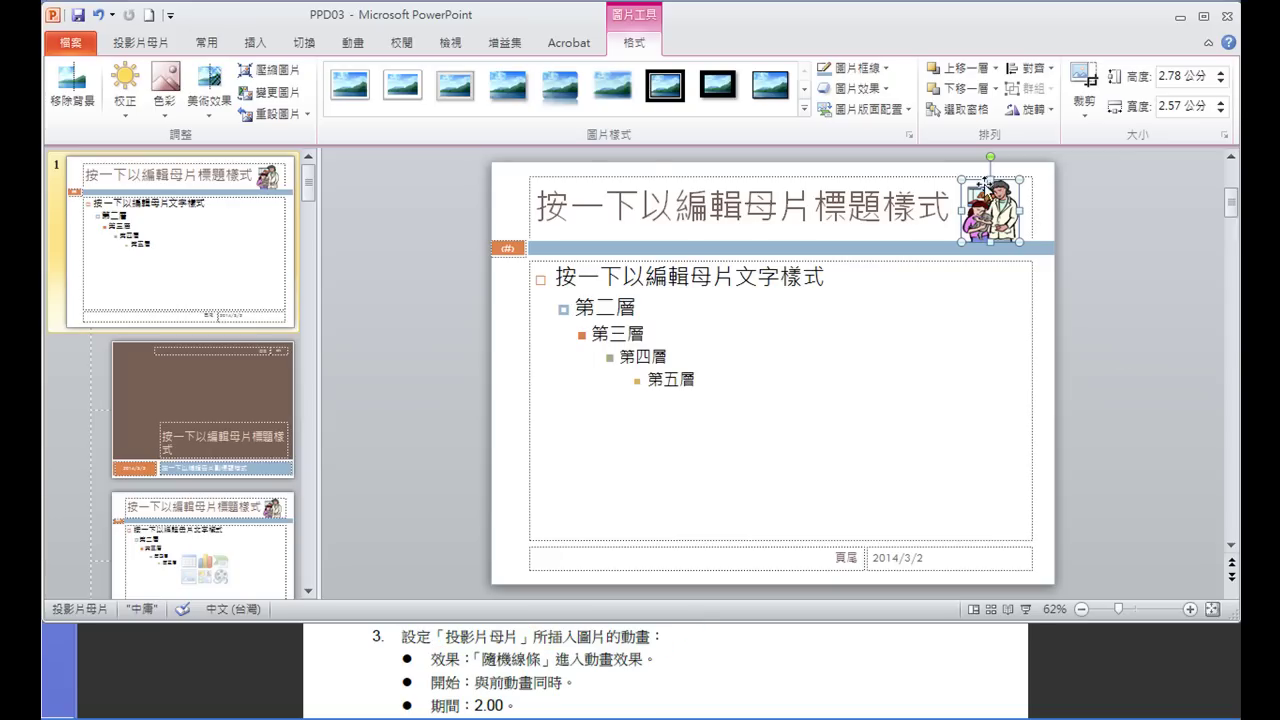
Apply the 隨機線條 entrance effect starting 與前動畫同時 with a 2-second duration
left_click(355, 44)
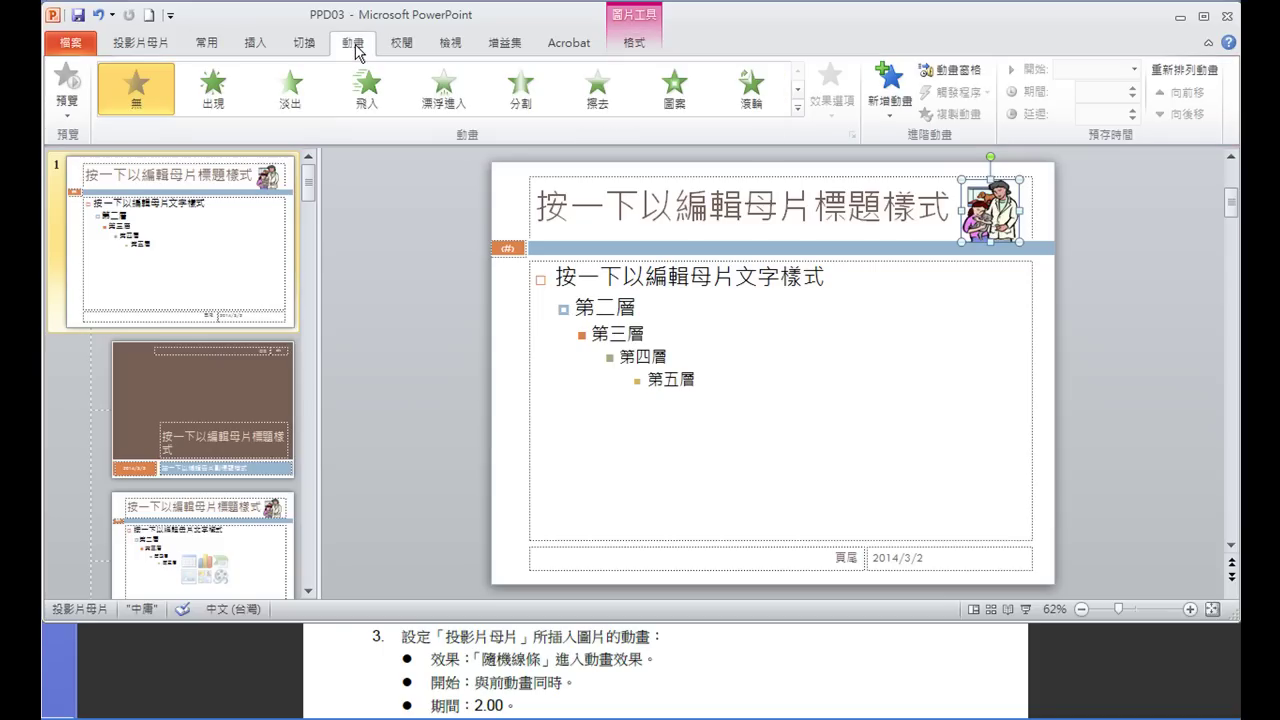
left_click(797, 110)
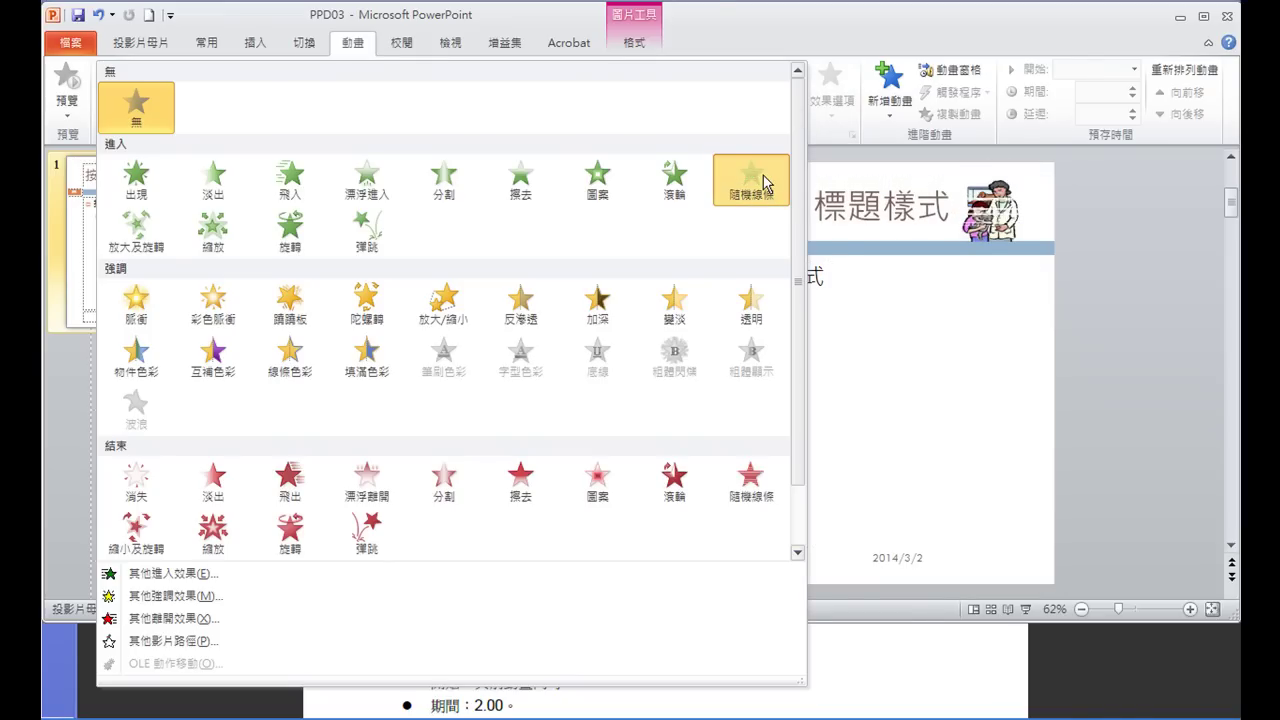
left_click(766, 185)
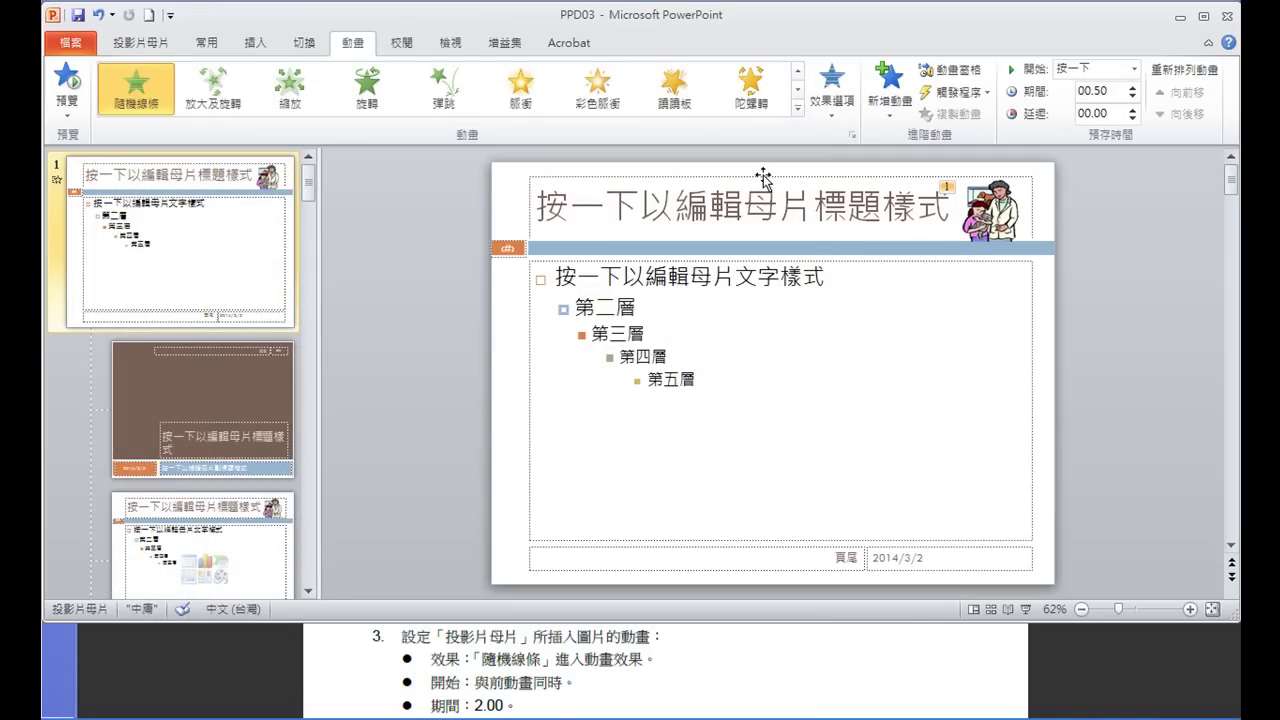
left_click(1135, 69)
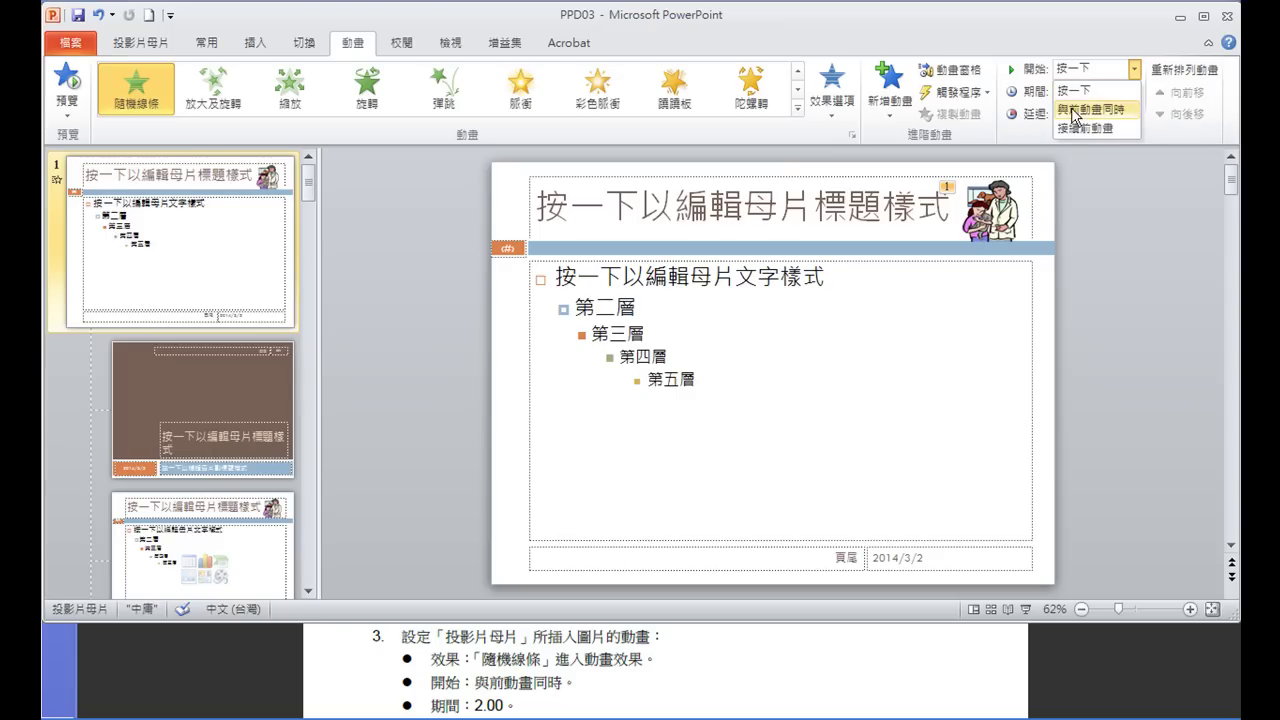
left_click(1117, 110)
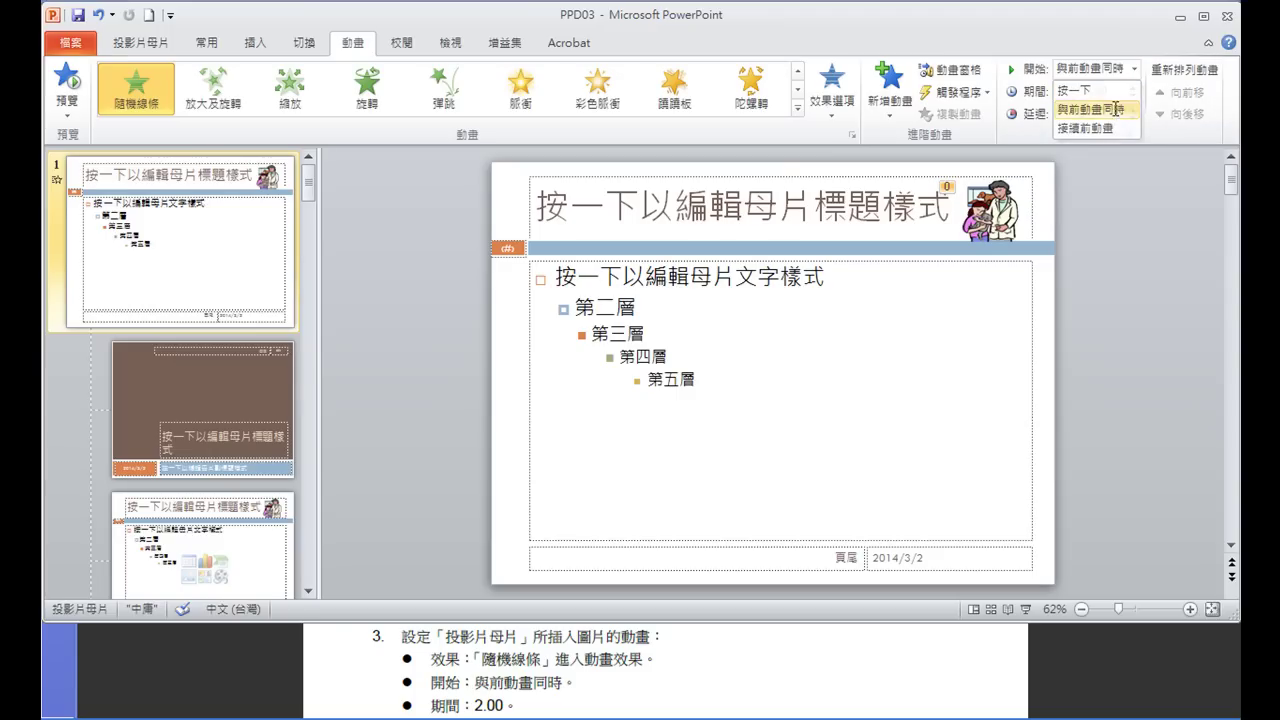
left_click(1117, 91)
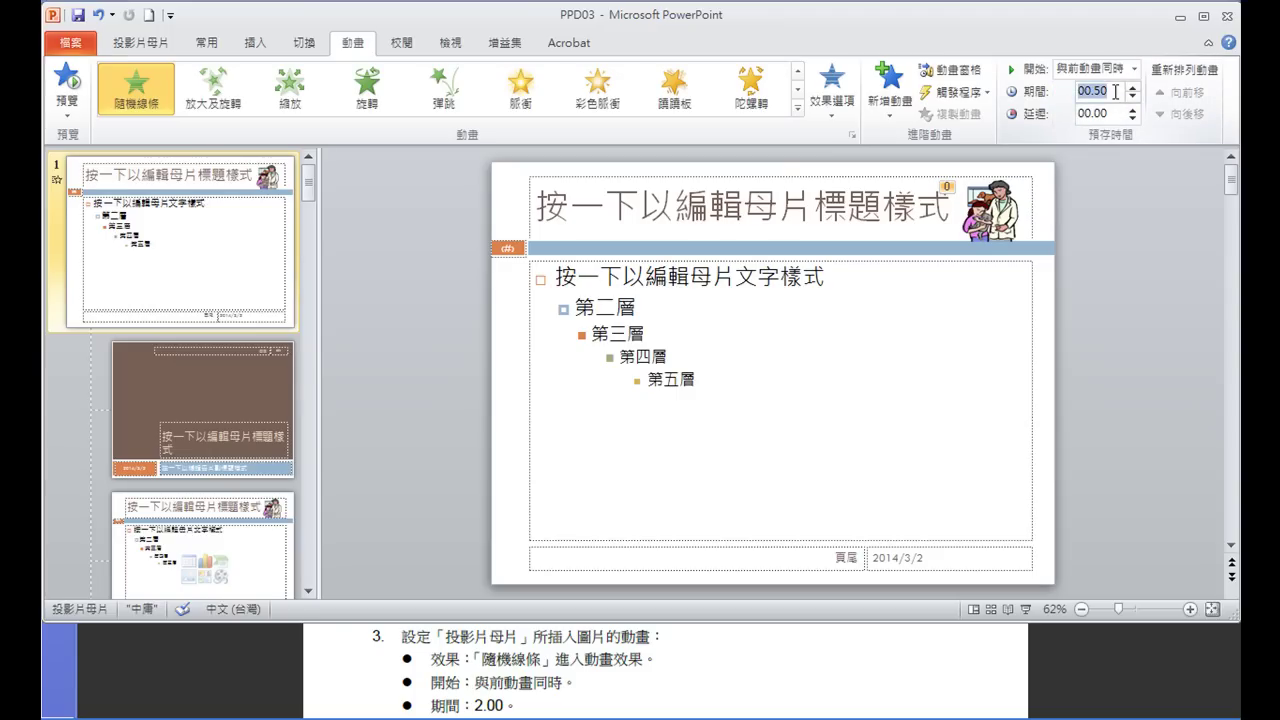
type("2")
key("Return")
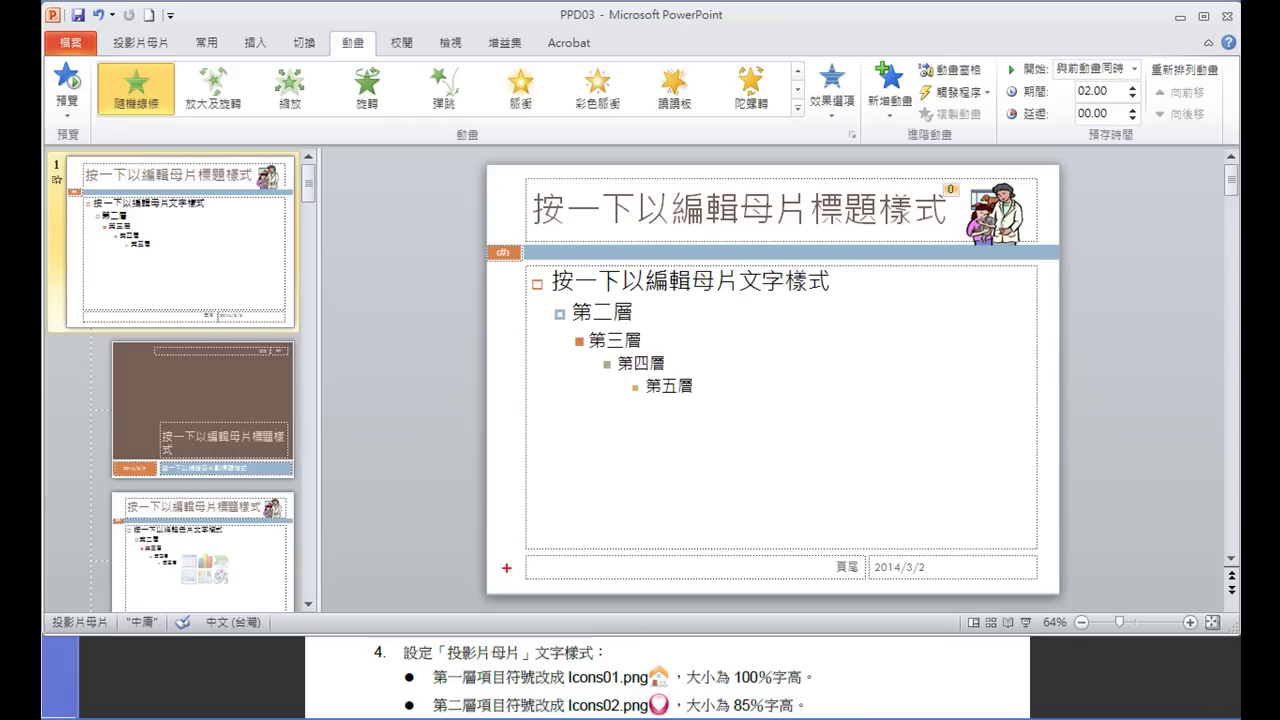
Select the master's first-level text line and set its bullet size to 100% of text
left_click_drag(404, 660, 604, 662)
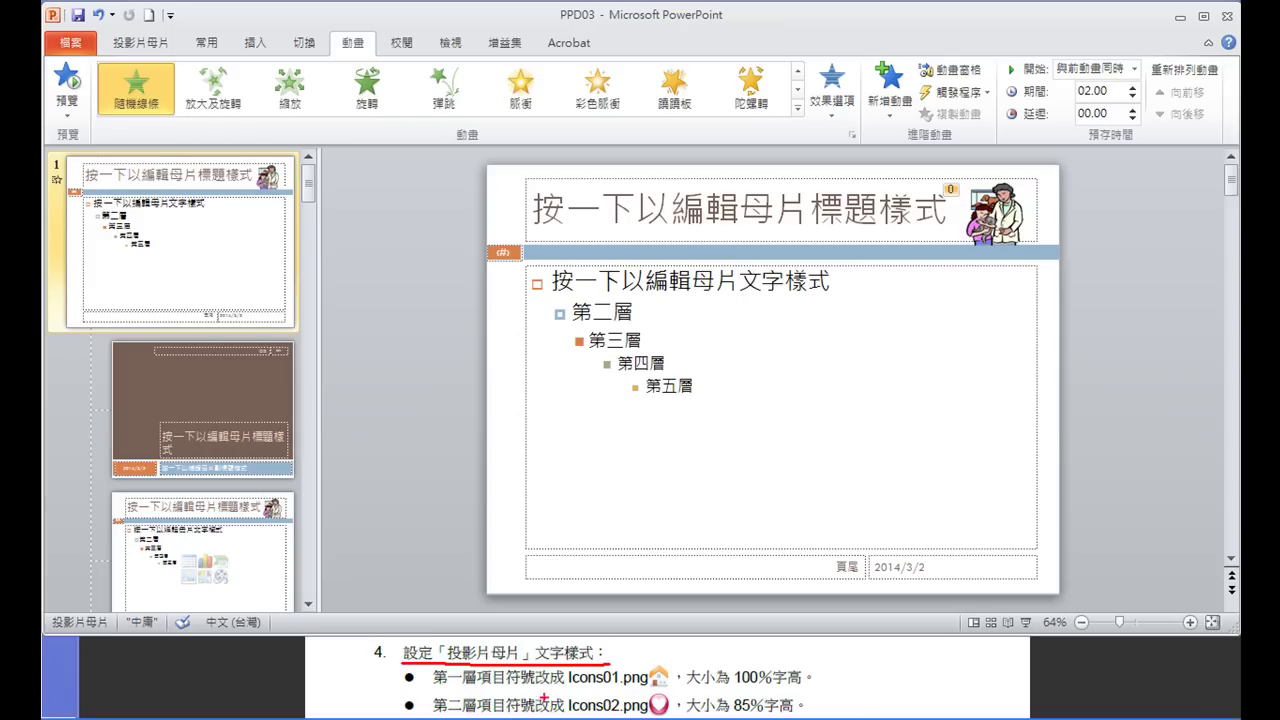
left_click_drag(452, 686, 486, 690)
key("Escape")
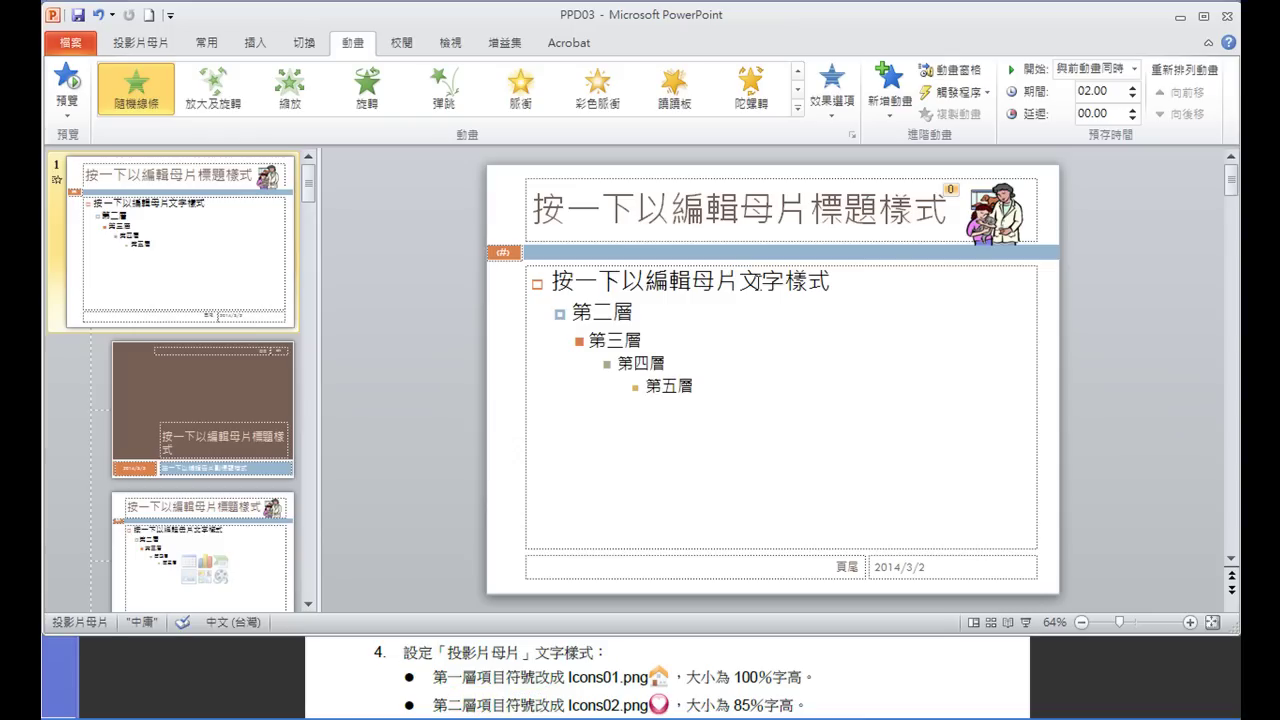
left_click(834, 281)
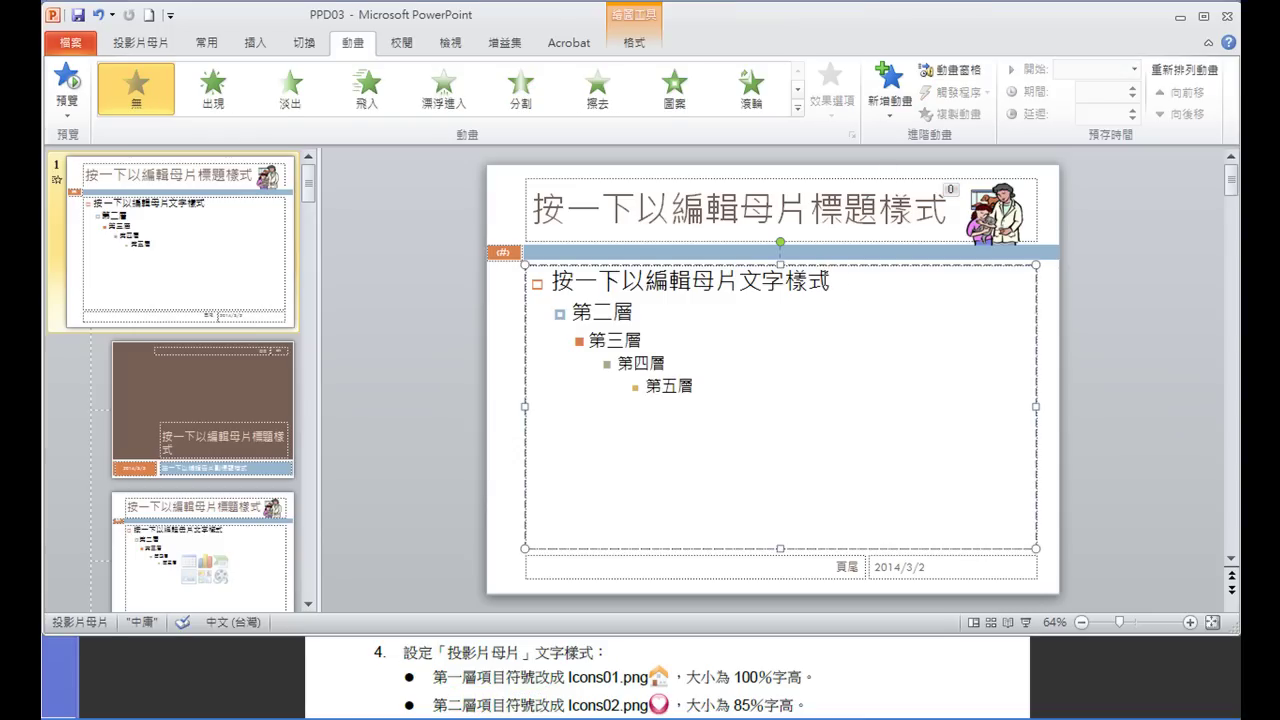
left_click_drag(834, 281, 567, 283)
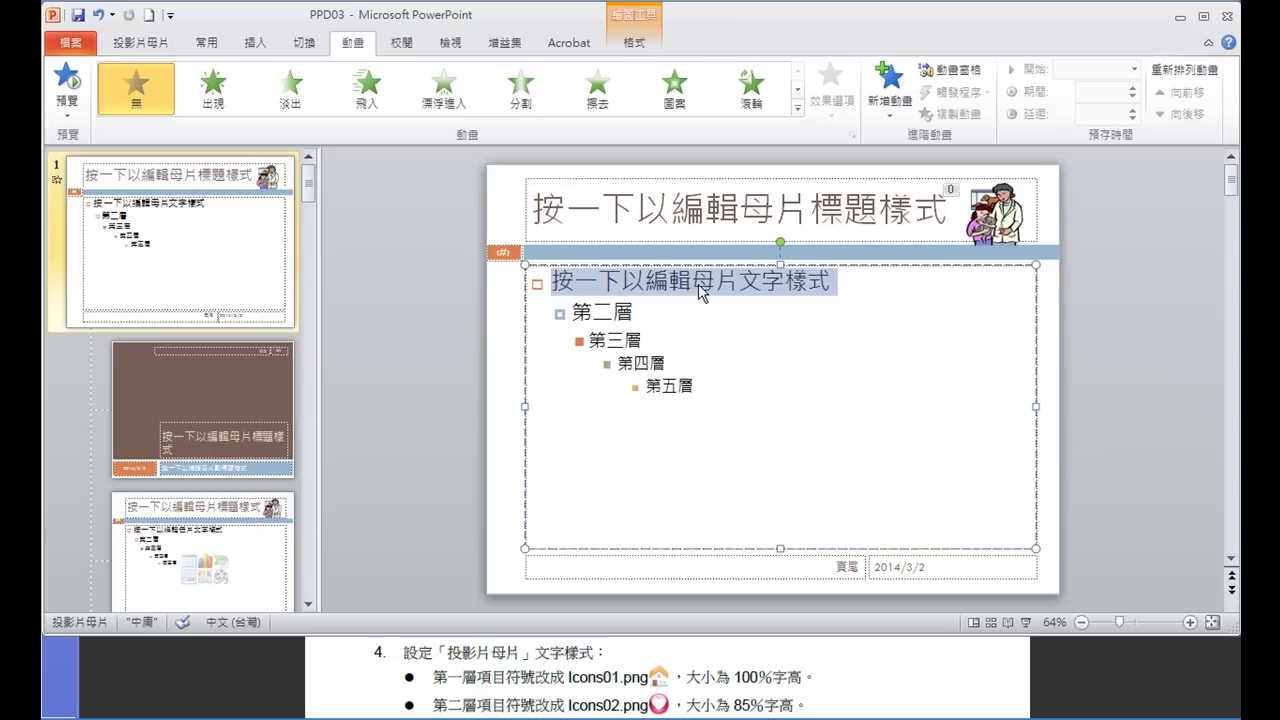
left_click(212, 46)
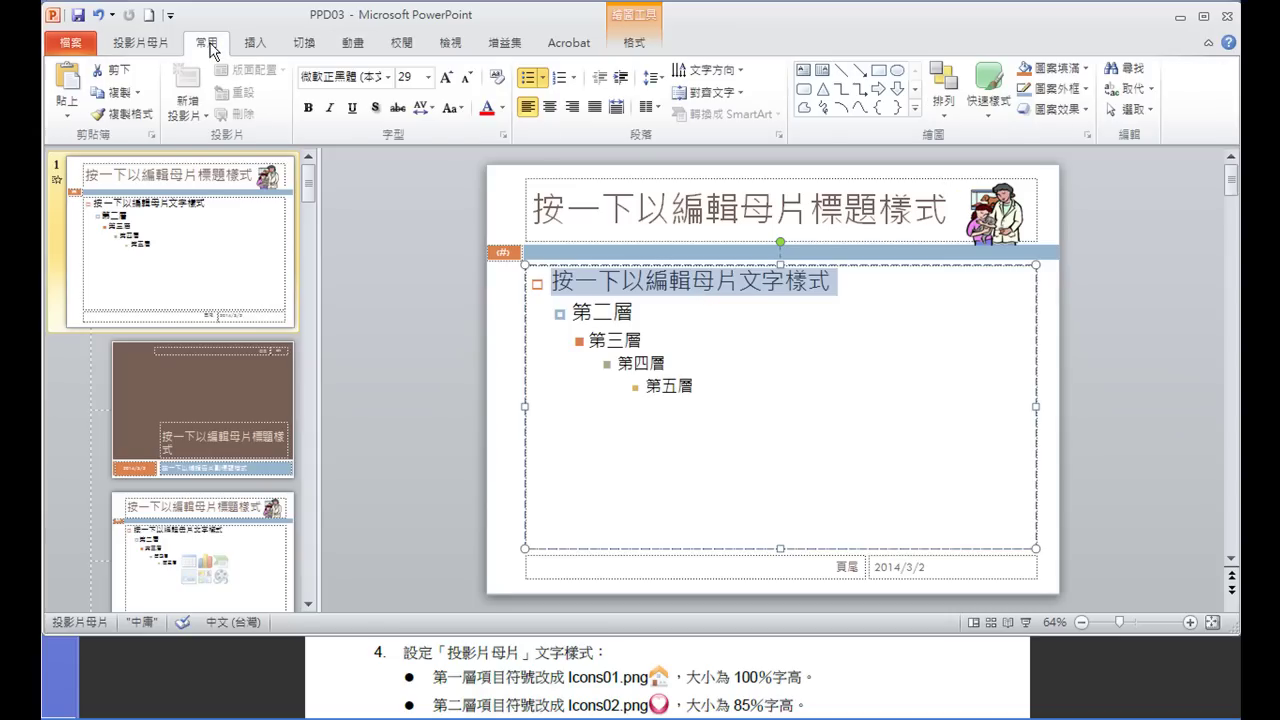
left_click(544, 78)
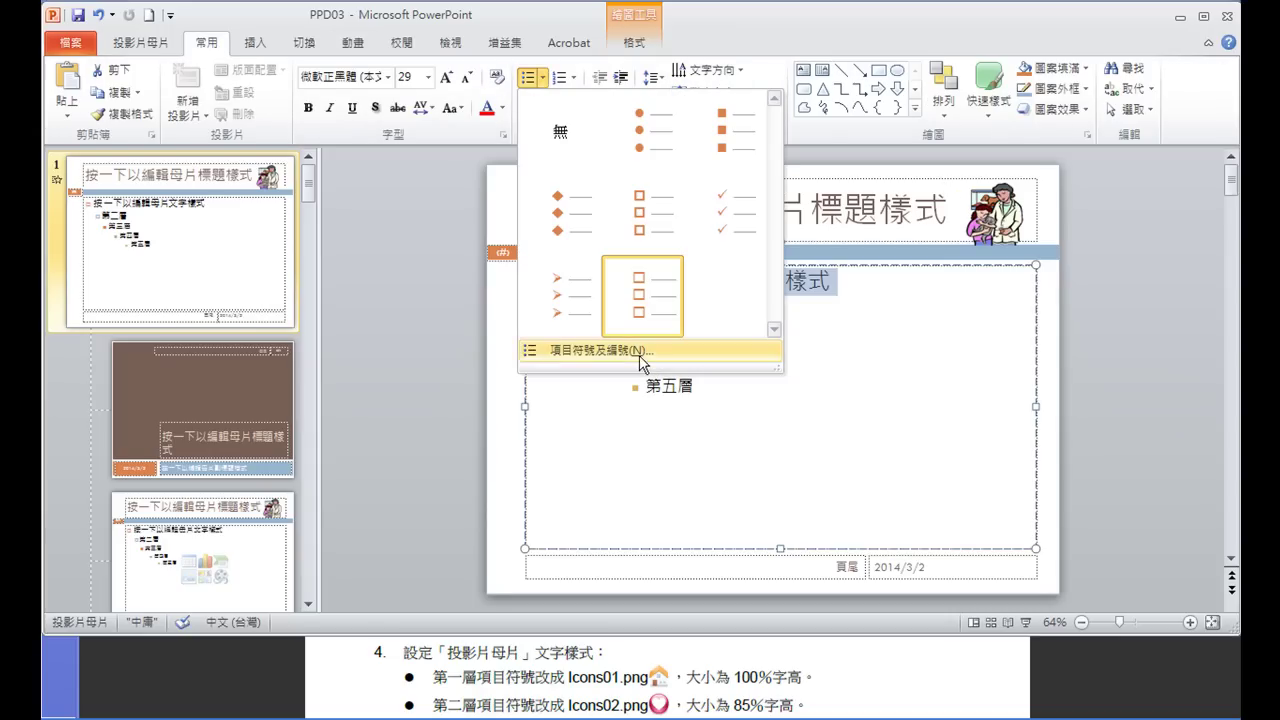
left_click(639, 354)
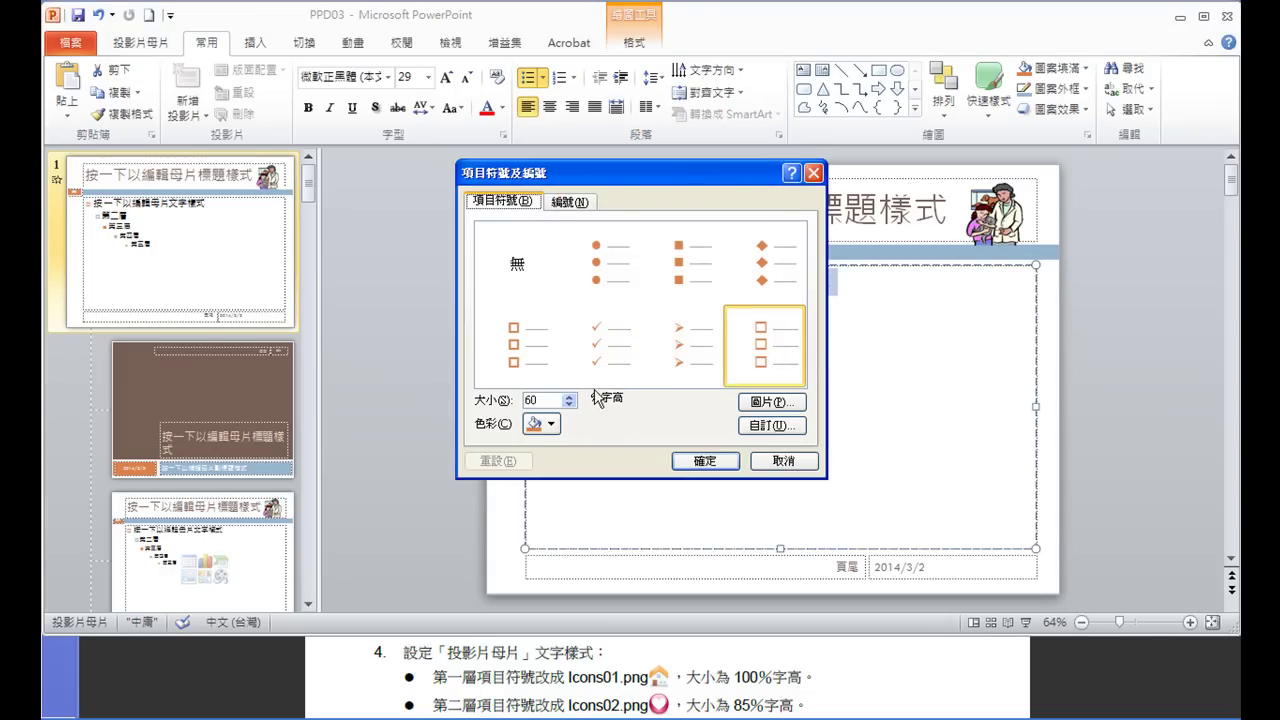
left_click_drag(550, 396, 518, 400)
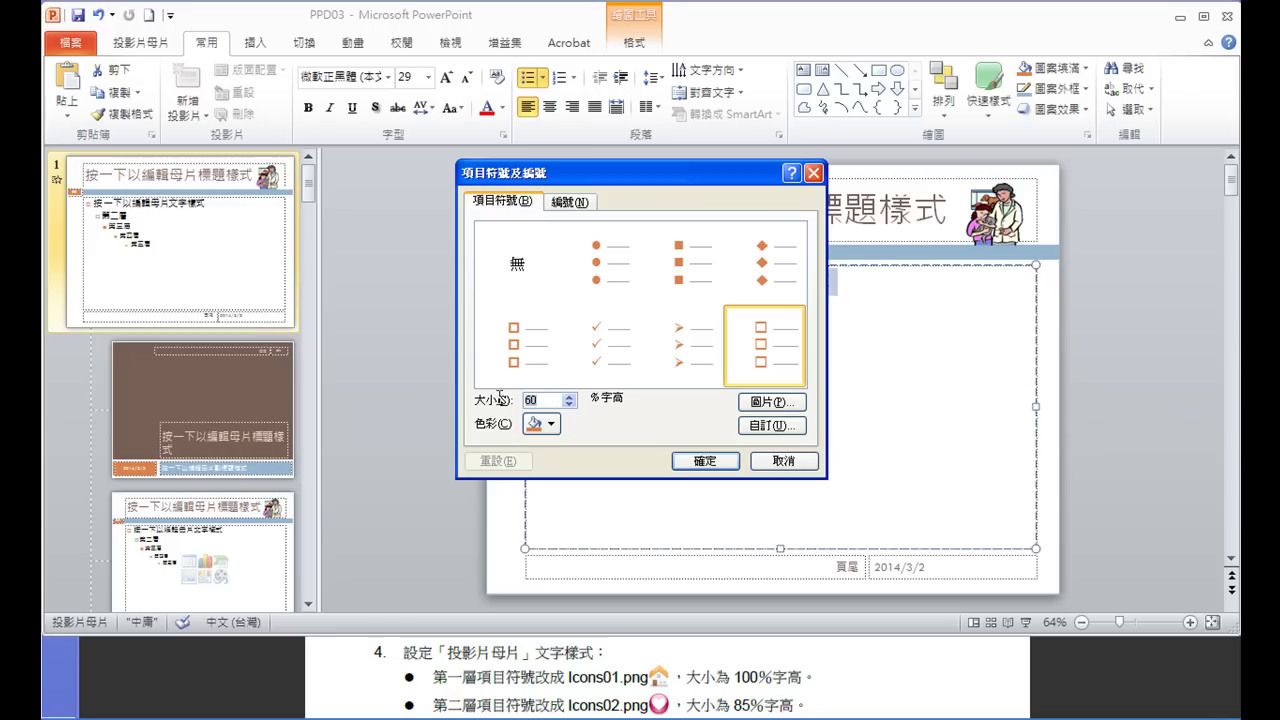
type("100")
Import Icons01 from C:\ANS.csf\PP03 and apply the house picture as the first-level bullet
left_click(771, 402)
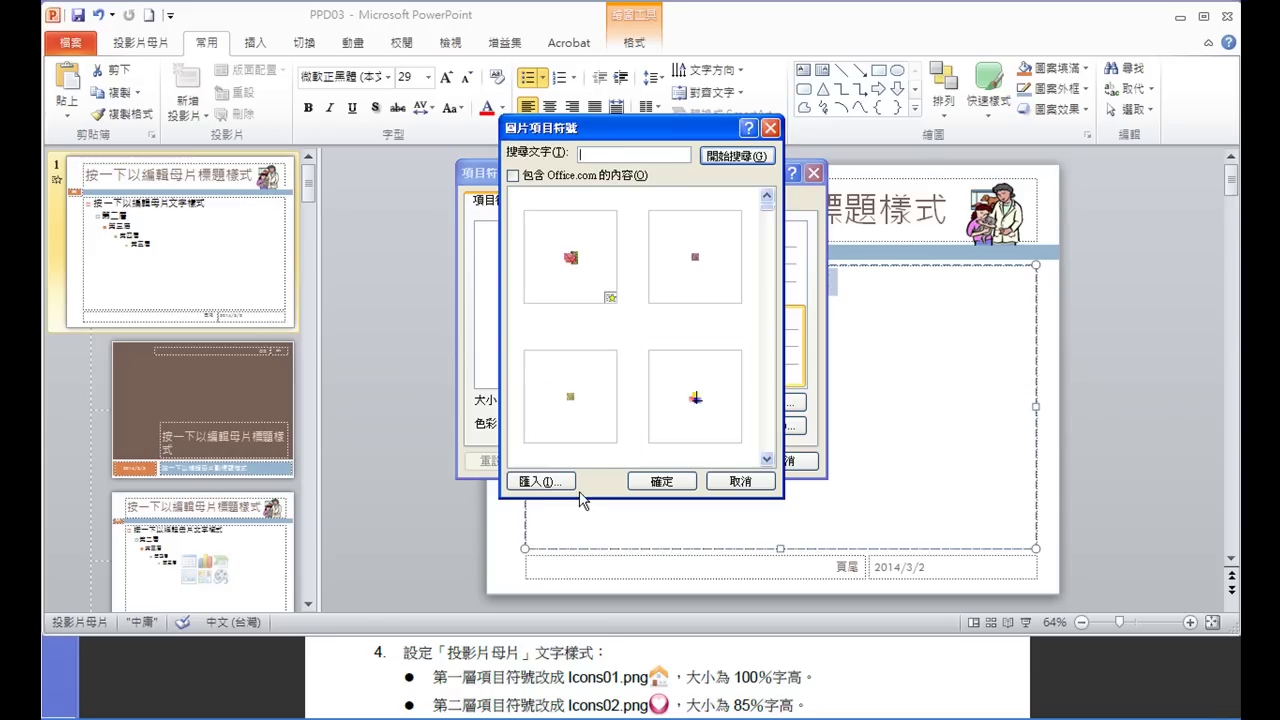
left_click(535, 481)
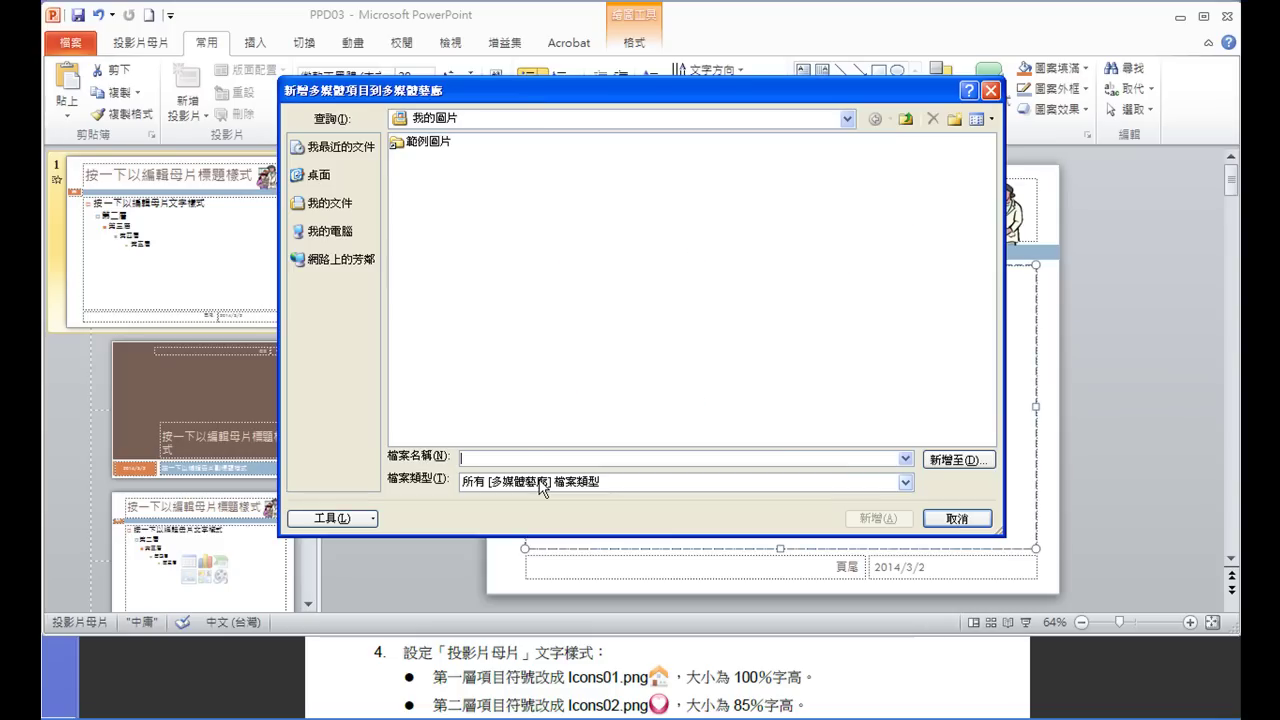
left_click(330, 236)
double_click(440, 140)
left_click(428, 146)
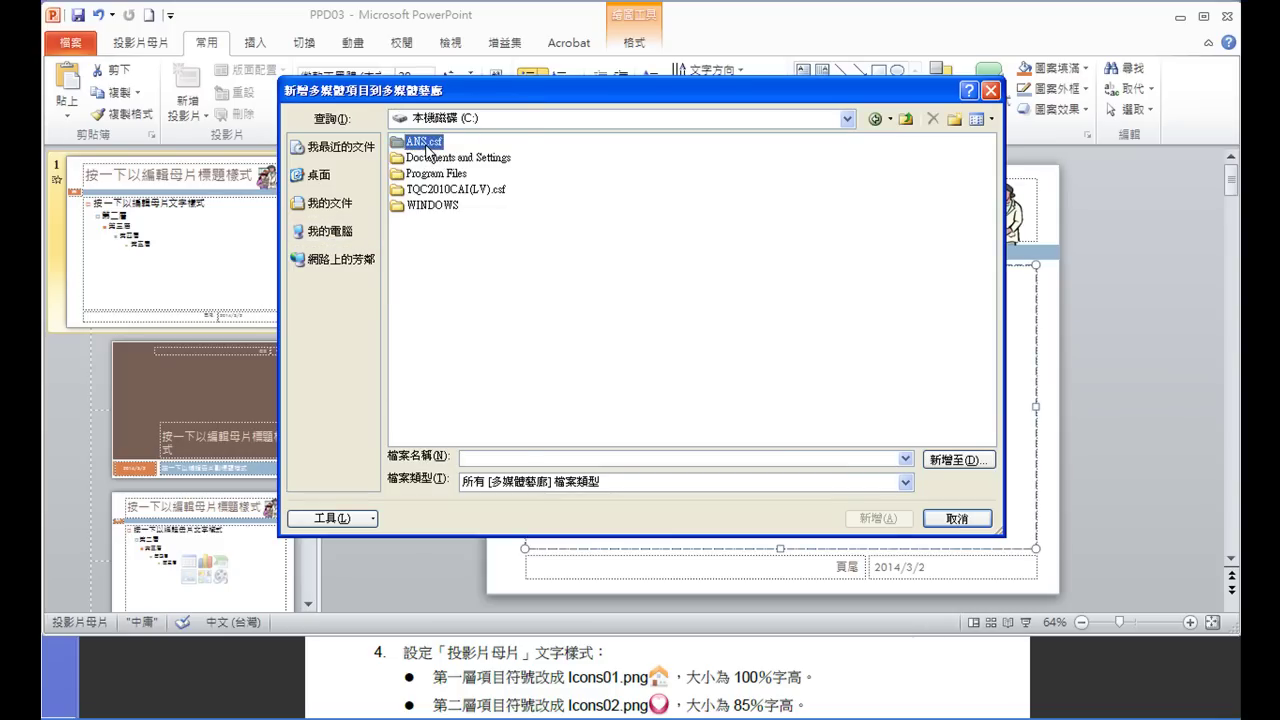
double_click(428, 146)
double_click(420, 142)
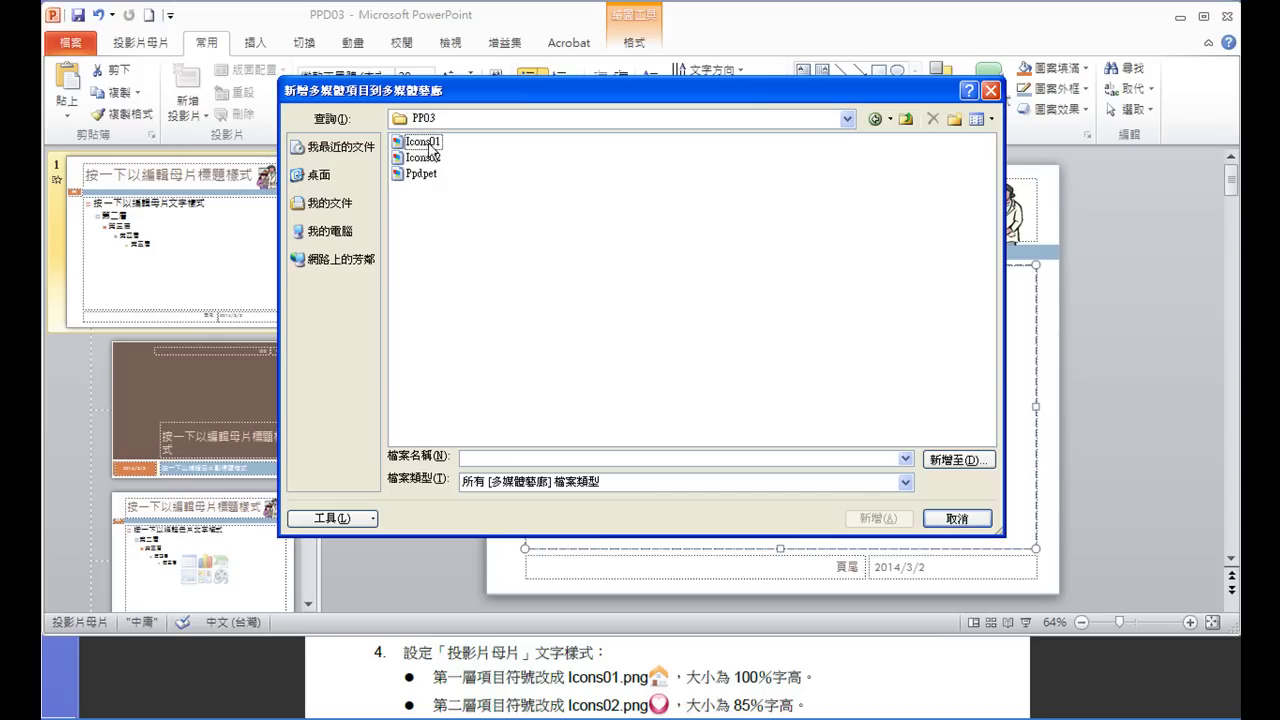
left_click(424, 142)
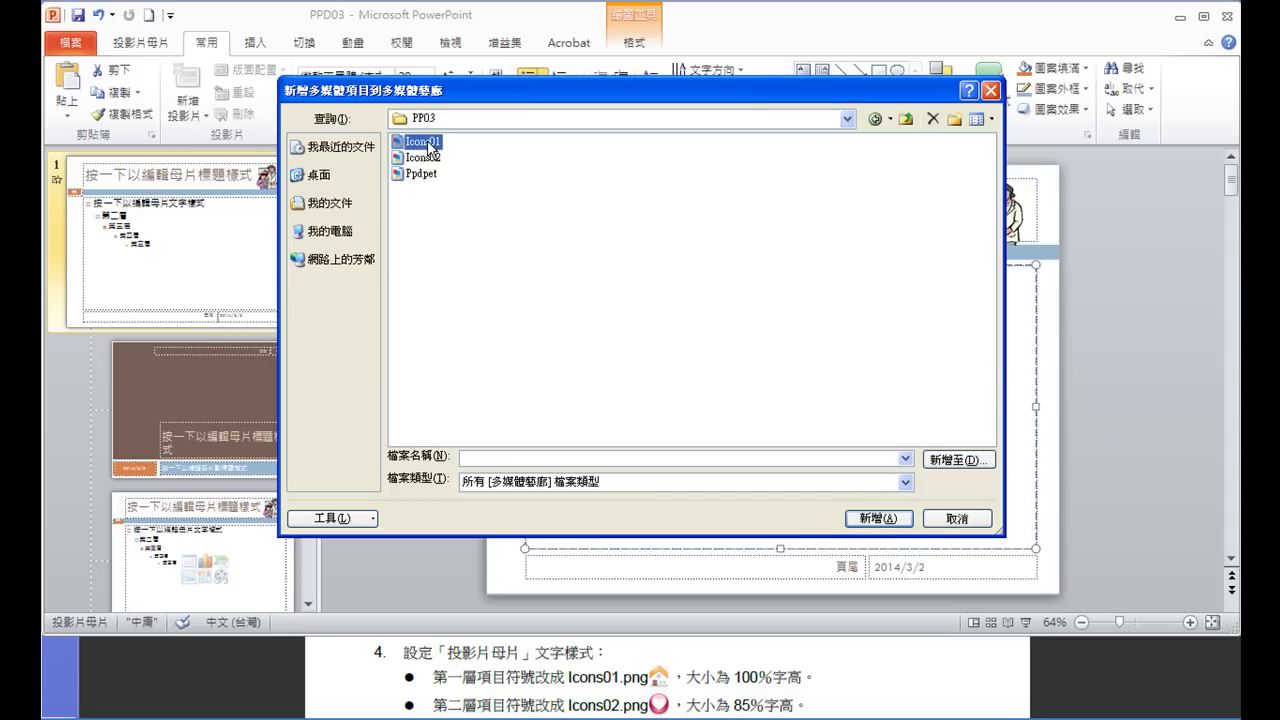
left_click(880, 516)
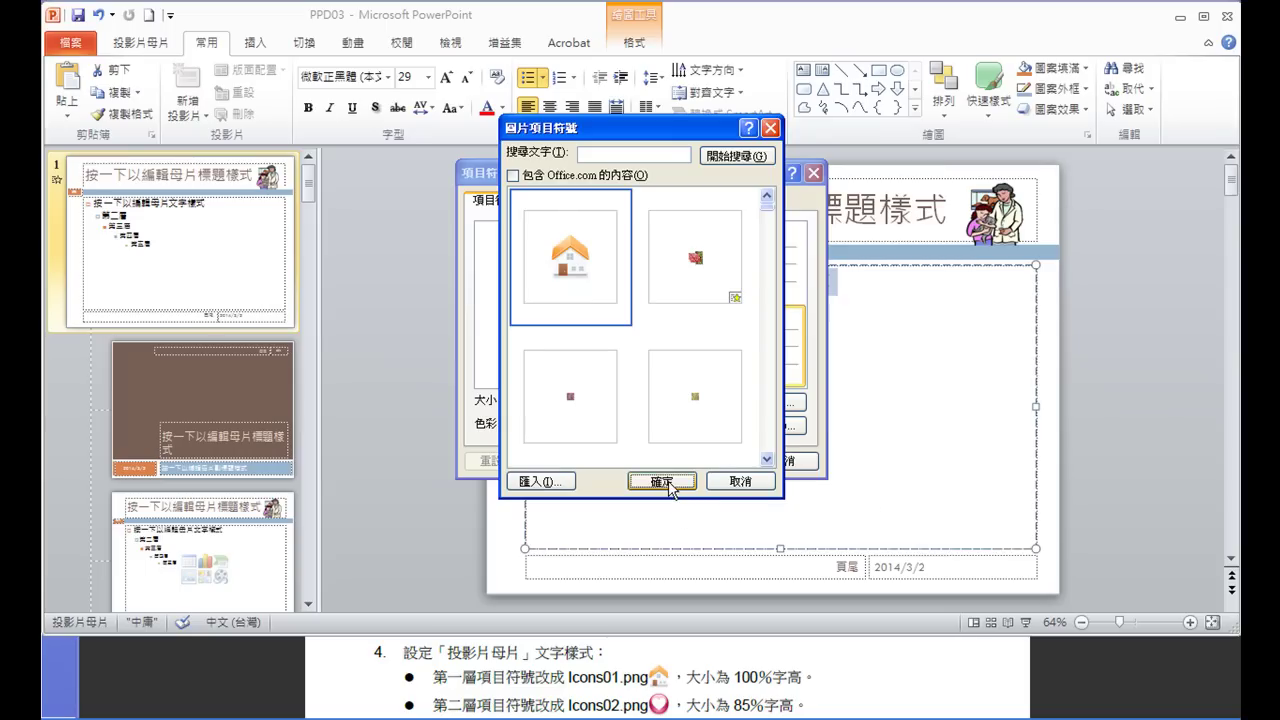
left_click(662, 481)
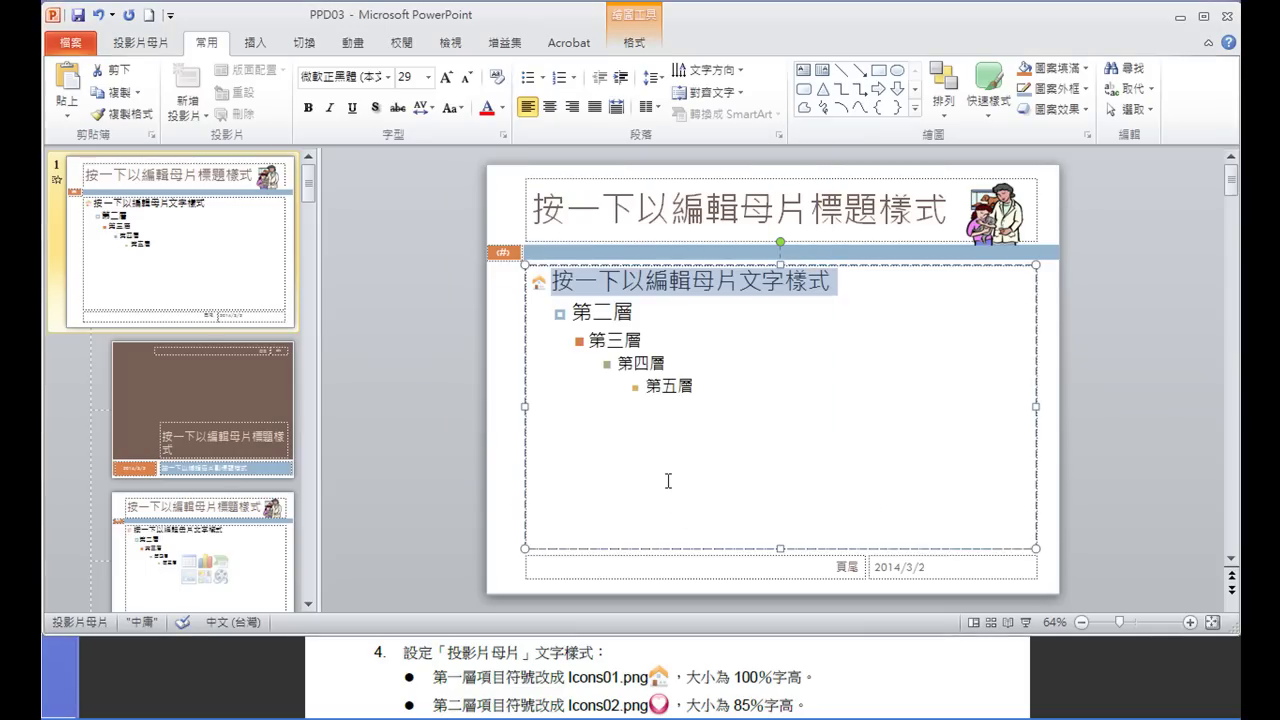
Select the 第二層 line and bring up its Bullets and Numbering settings
left_click_drag(646, 312, 580, 305)
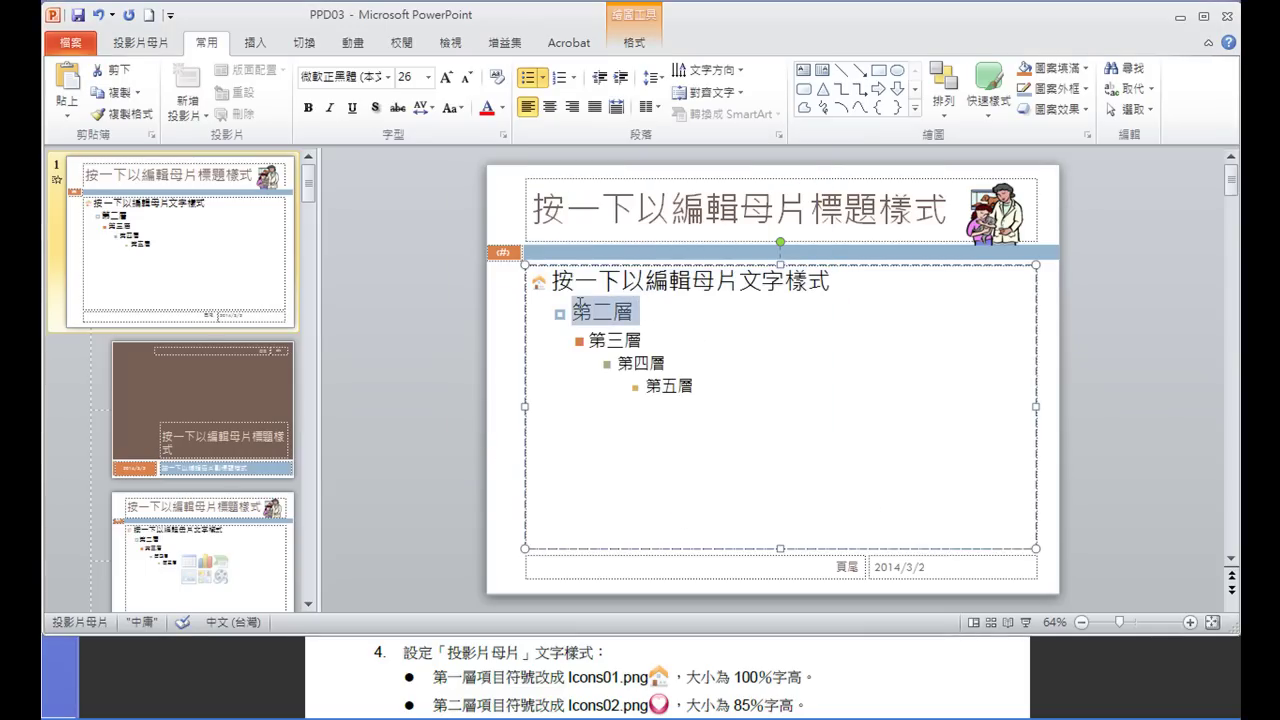
left_click(543, 78)
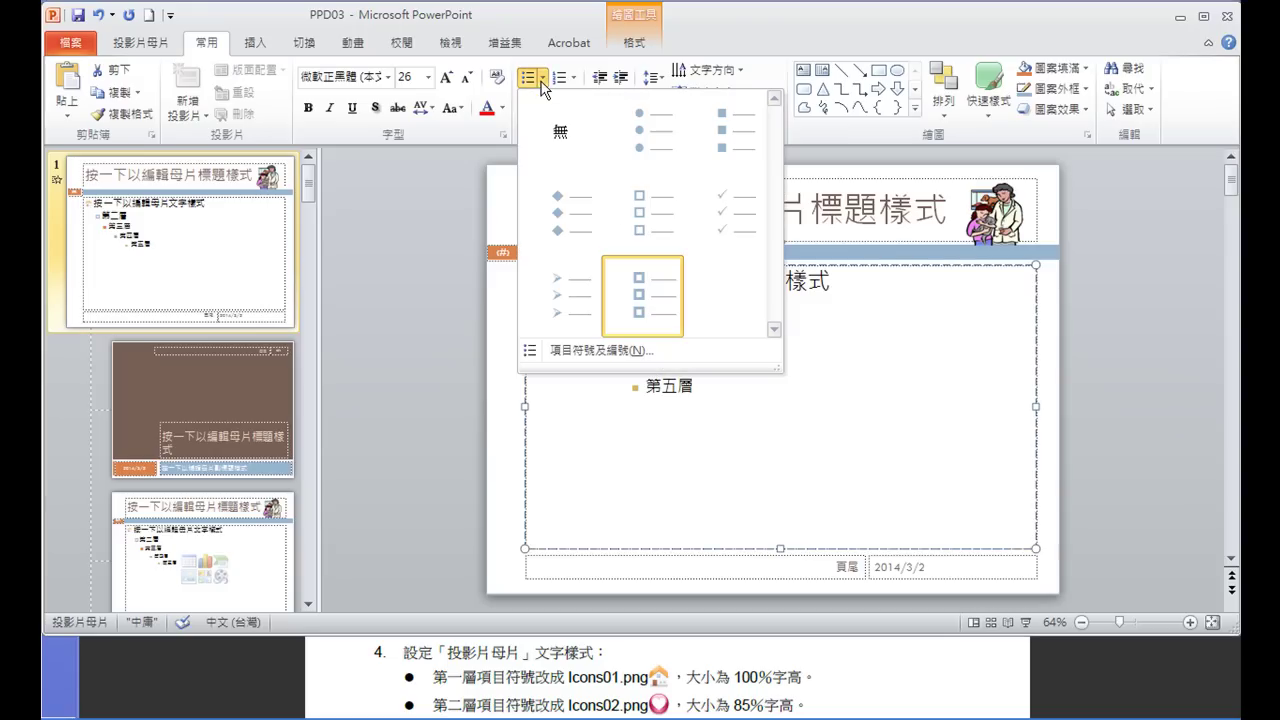
left_click(645, 354)
left_click_drag(540, 400, 521, 402)
type("85")
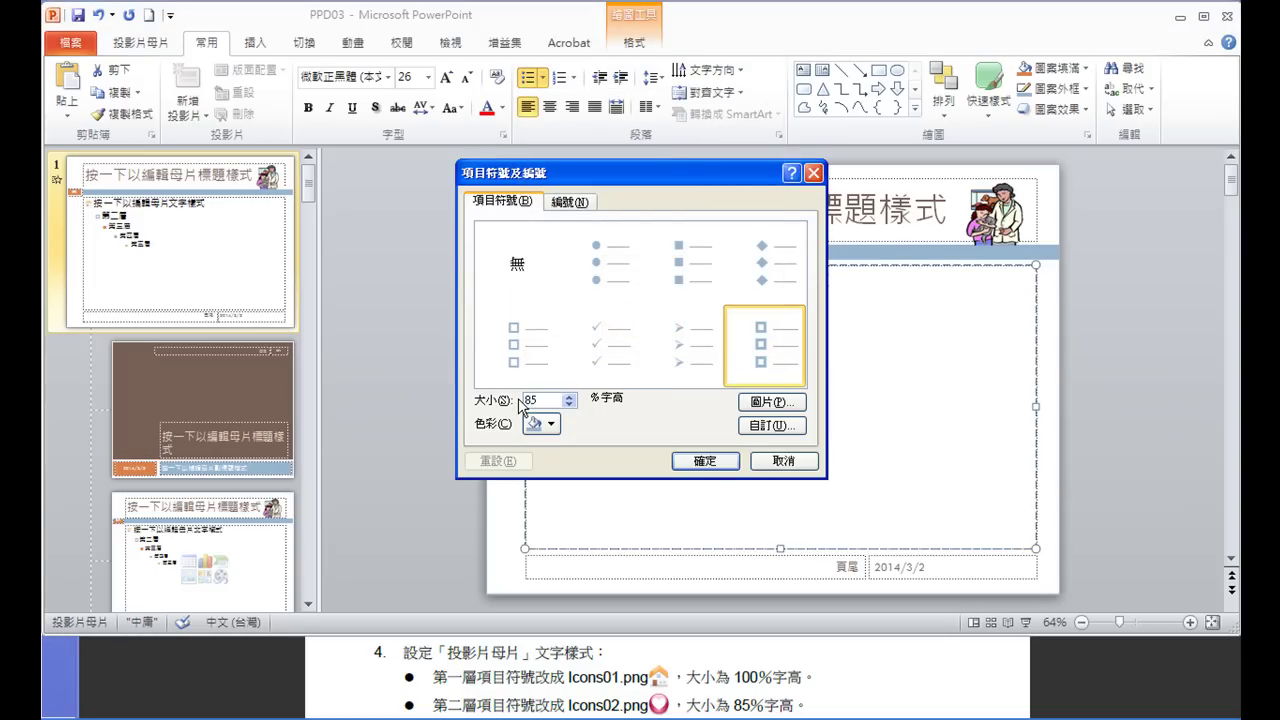
Import Icons02 from C:\ANS.csf\PP03 and apply the pink heart as the second-level bullet
left_click(770, 404)
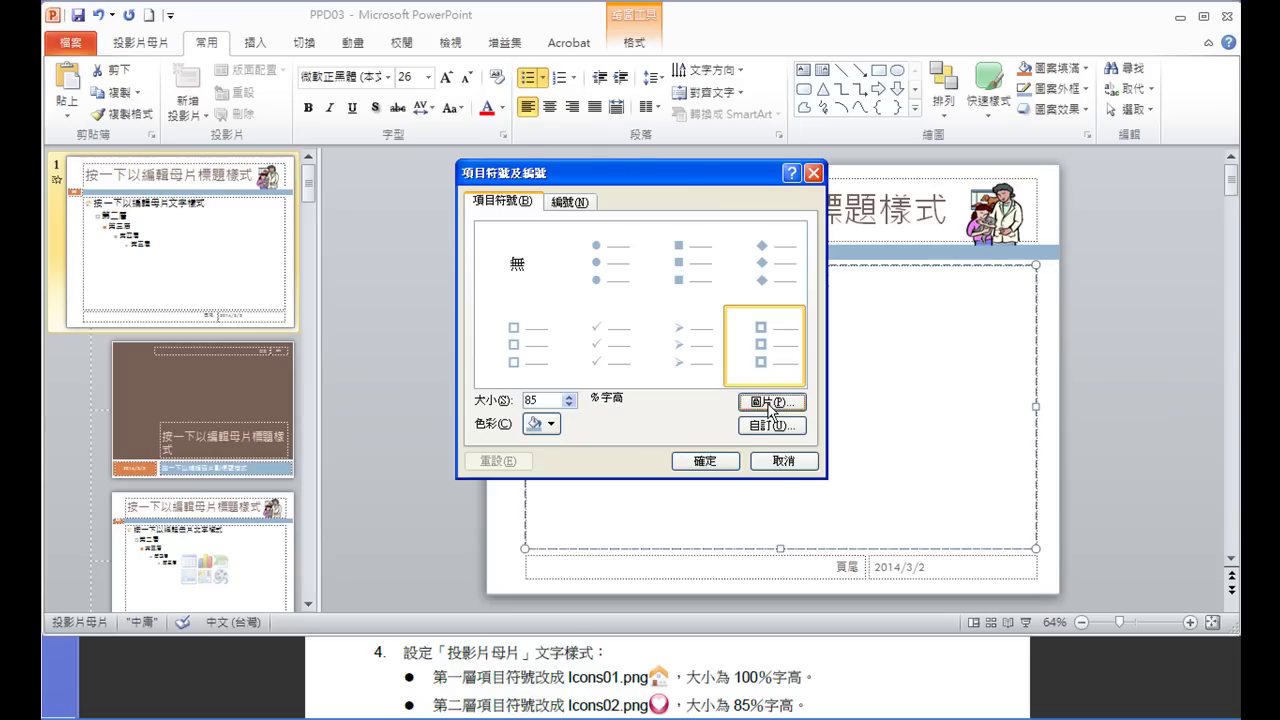
left_click(548, 482)
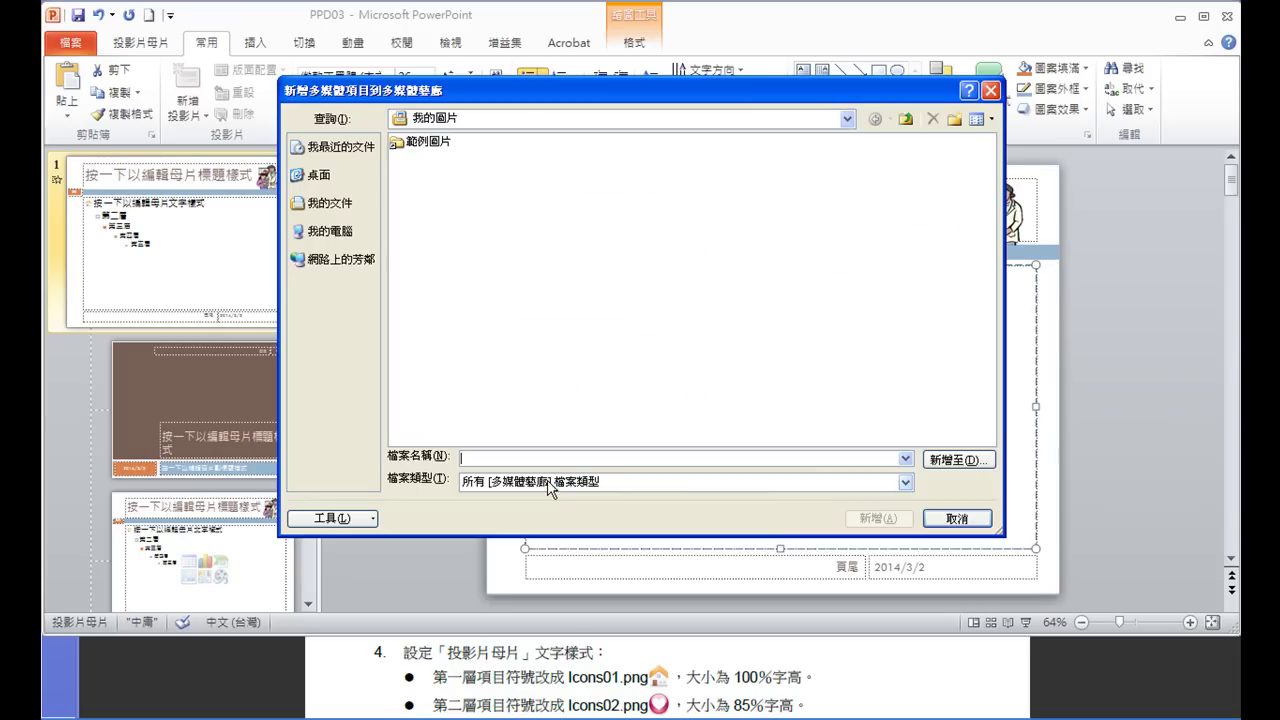
left_click(330, 231)
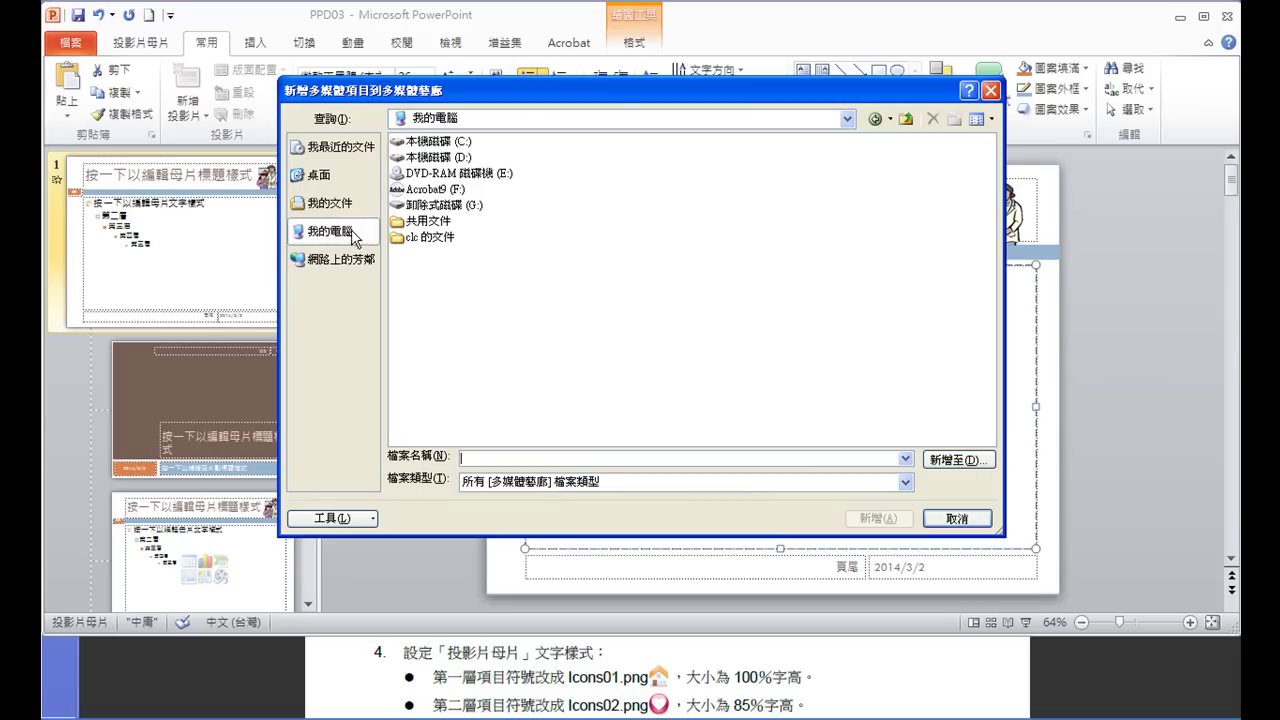
double_click(440, 142)
left_click(433, 148)
double_click(433, 148)
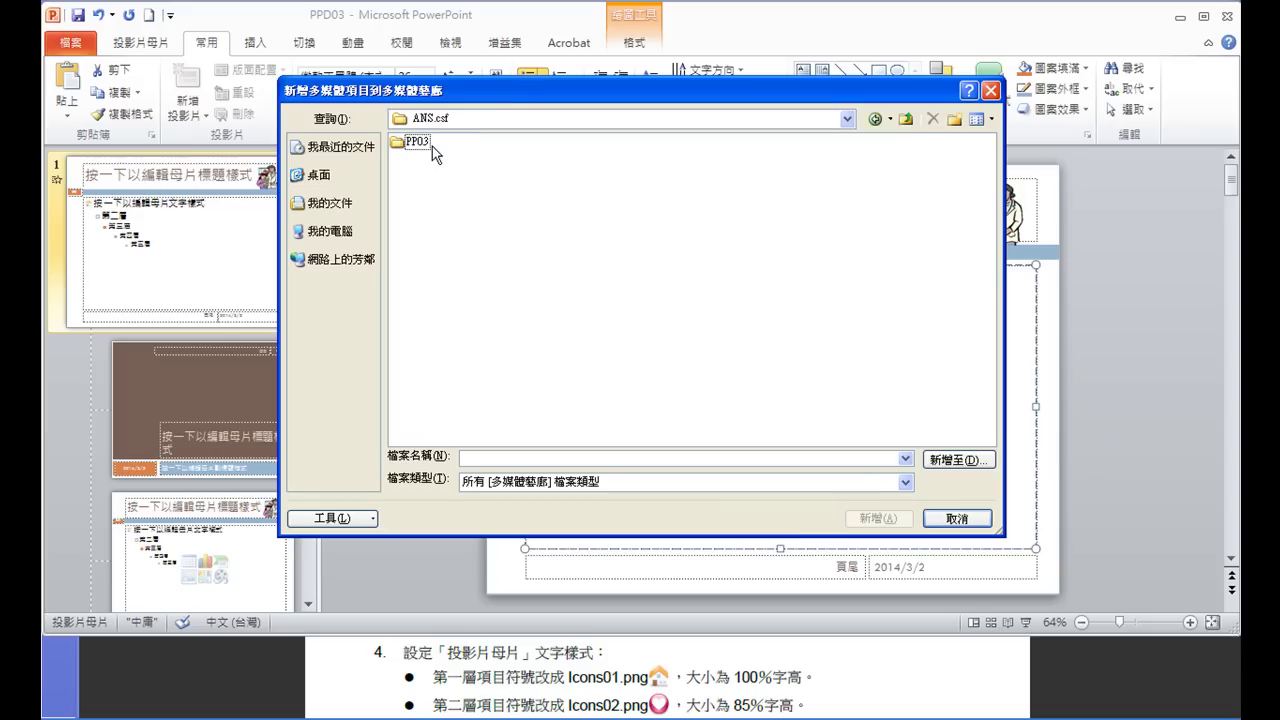
double_click(422, 150)
left_click(435, 162)
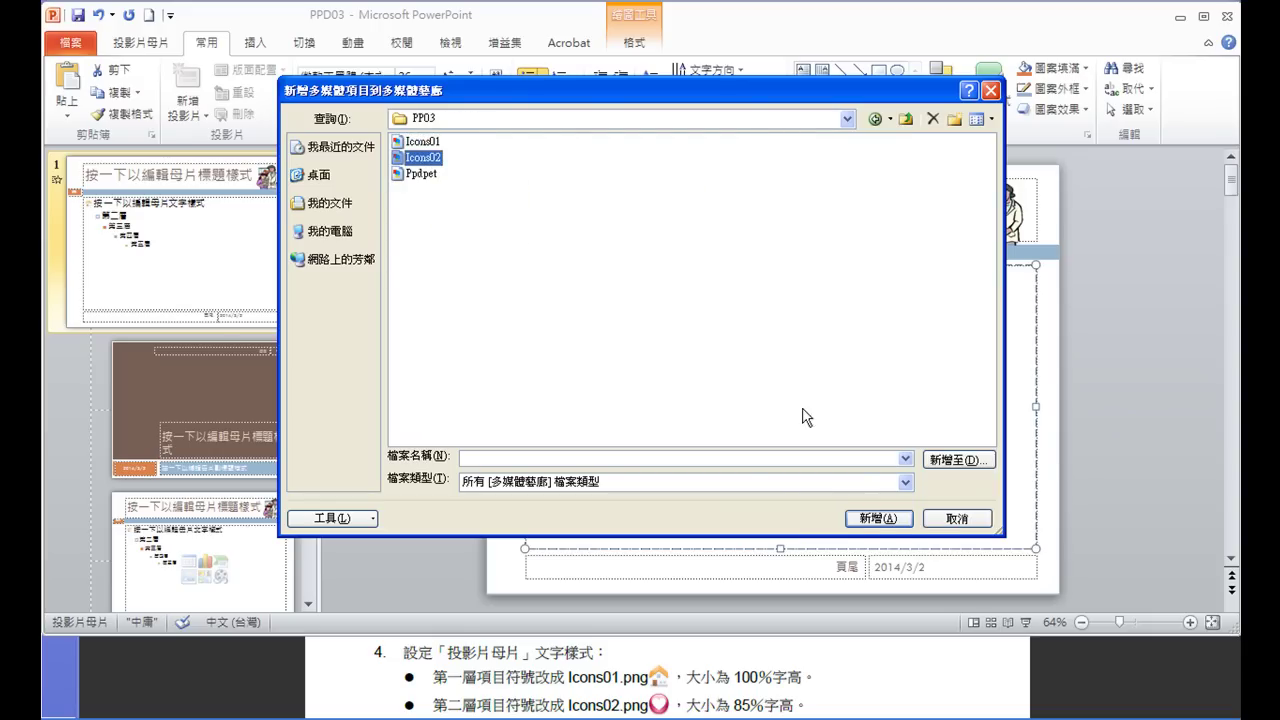
left_click(878, 518)
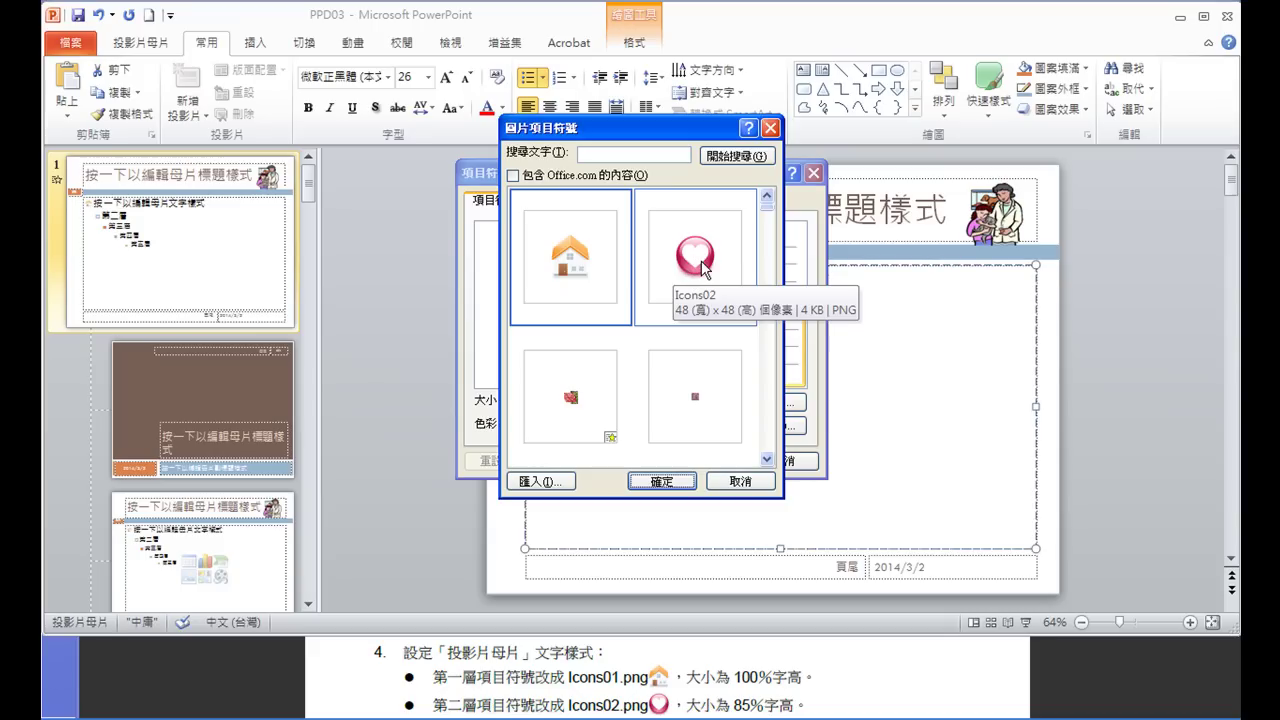
left_click(700, 264)
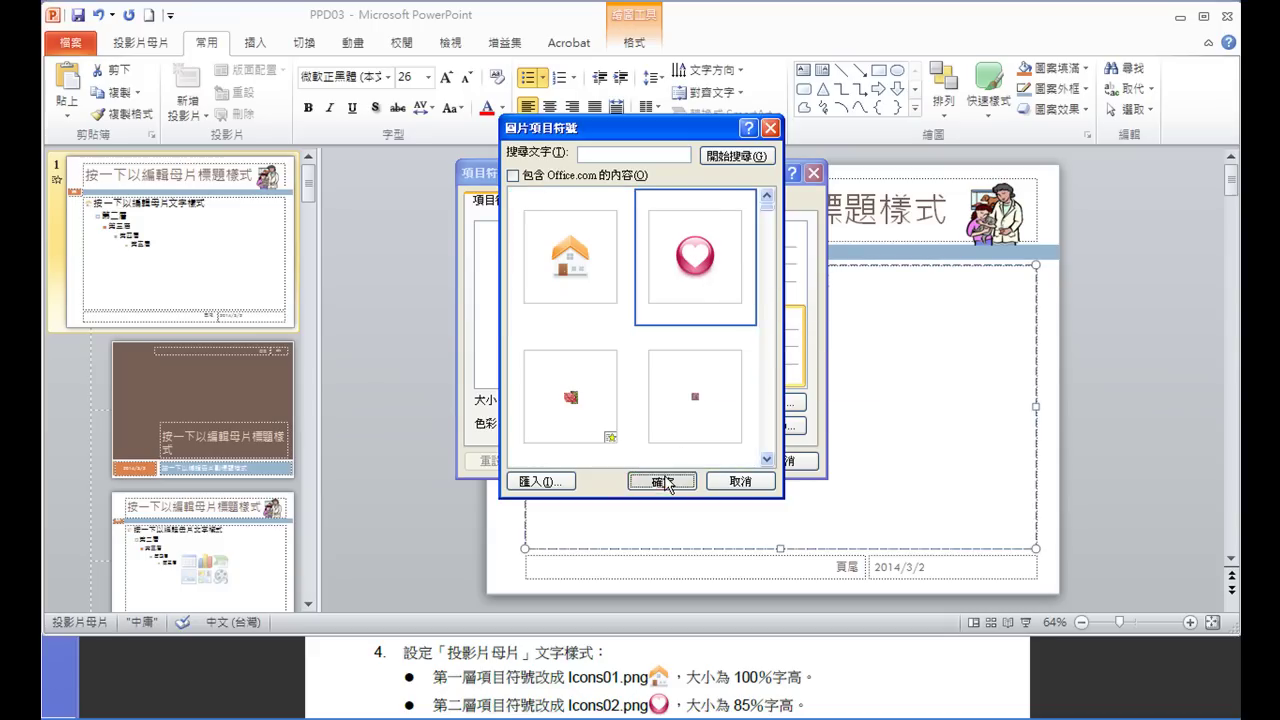
left_click(668, 480)
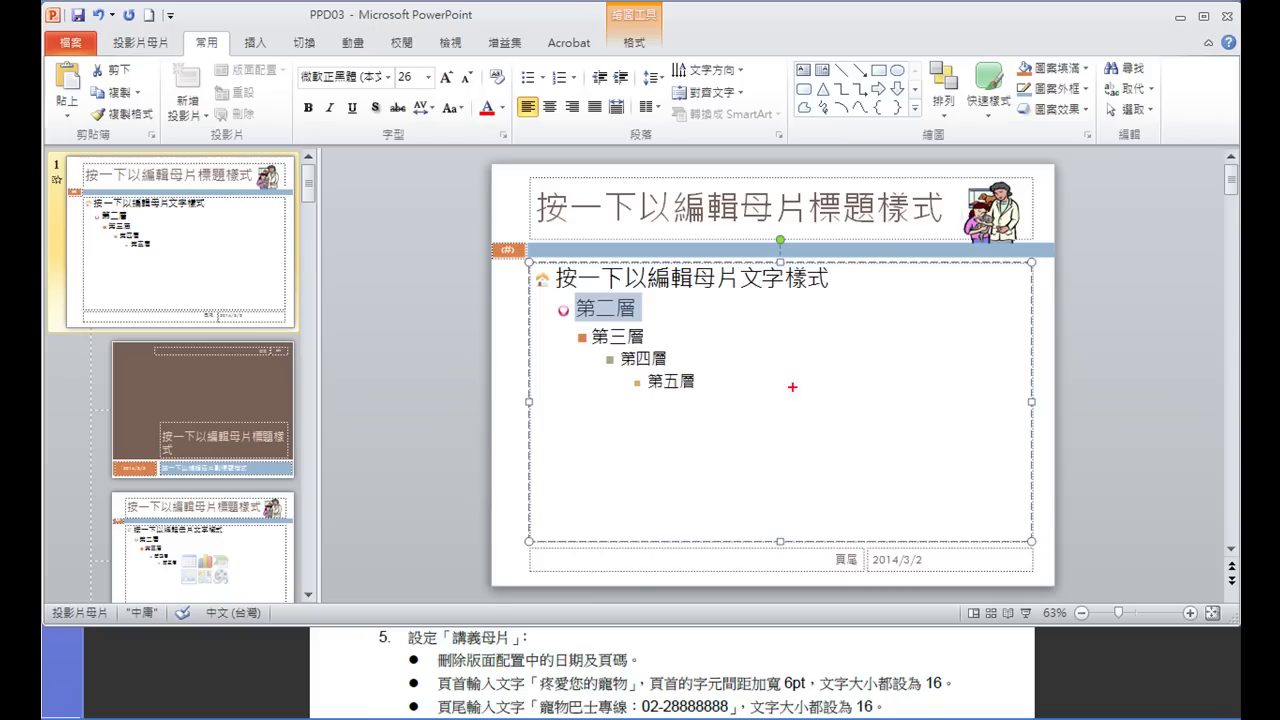
Switch the presentation to the Handout Master view
left_click_drag(447, 645, 522, 649)
key("Escape")
left_click(452, 43)
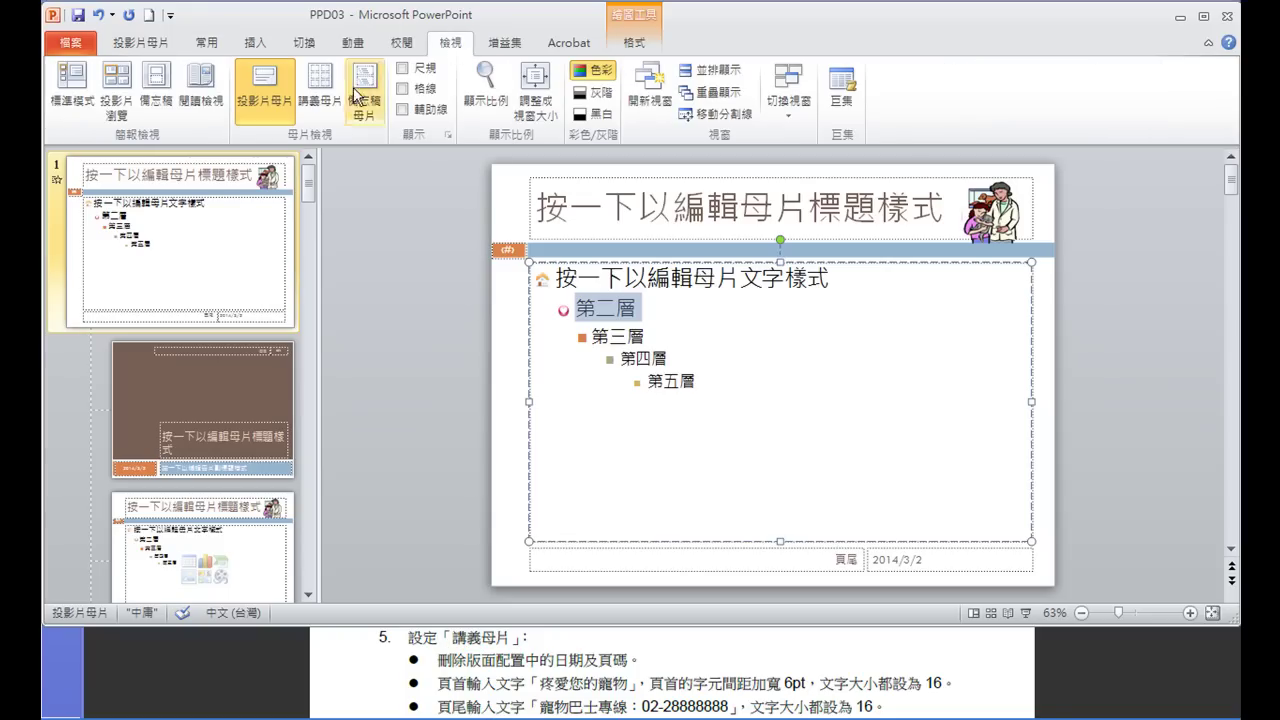
left_click(315, 80)
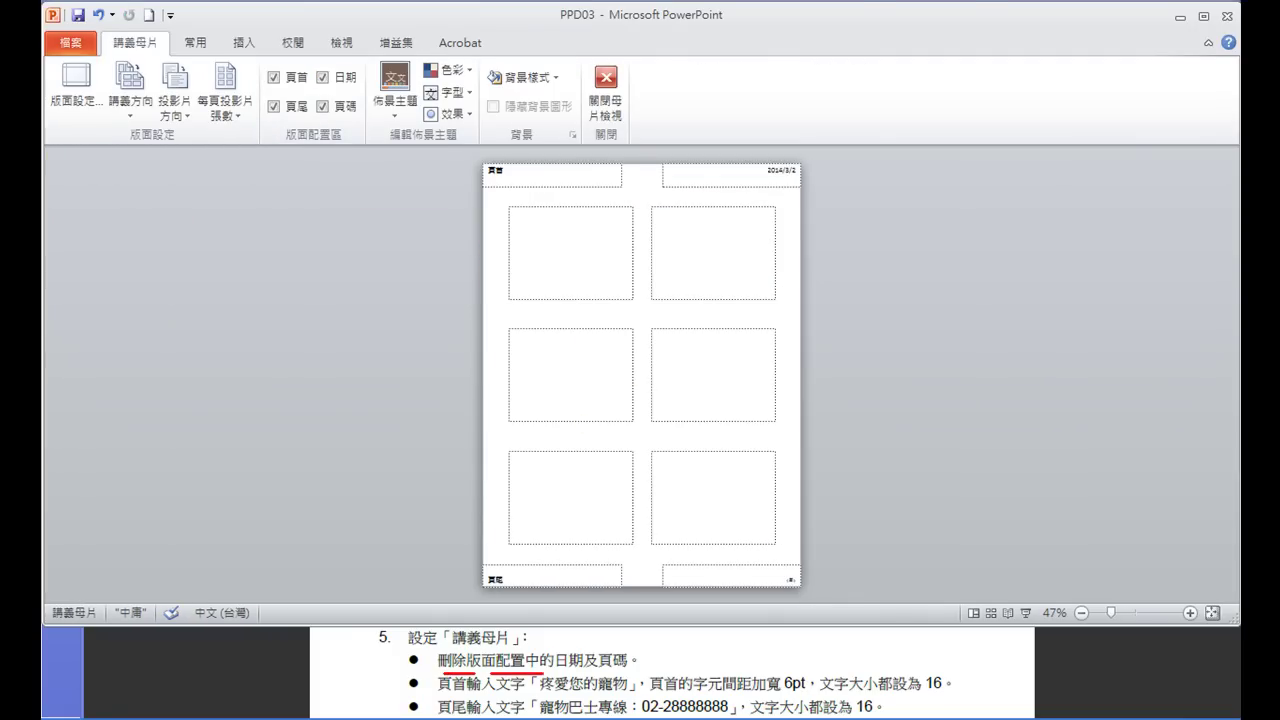
Turn off the Date and Page Number placeholders on the handout master
left_click_drag(554, 670, 636, 663)
key("e")
mouse_move(820, 191)
left_mouse_down()
mouse_move(756, 190)
mouse_move(790, 147)
mouse_move(826, 186)
left_mouse_up()
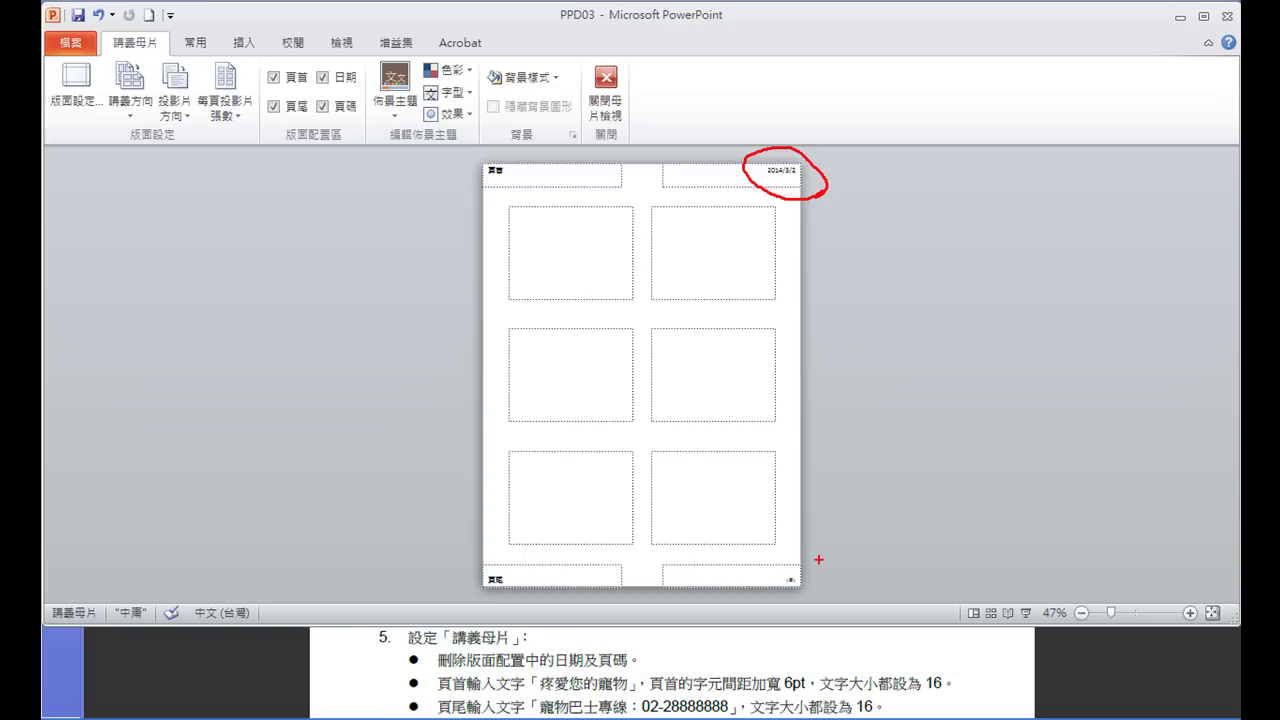
mouse_move(819, 590)
left_mouse_down()
mouse_move(765, 566)
mouse_move(831, 590)
left_mouse_up()
key("Escape")
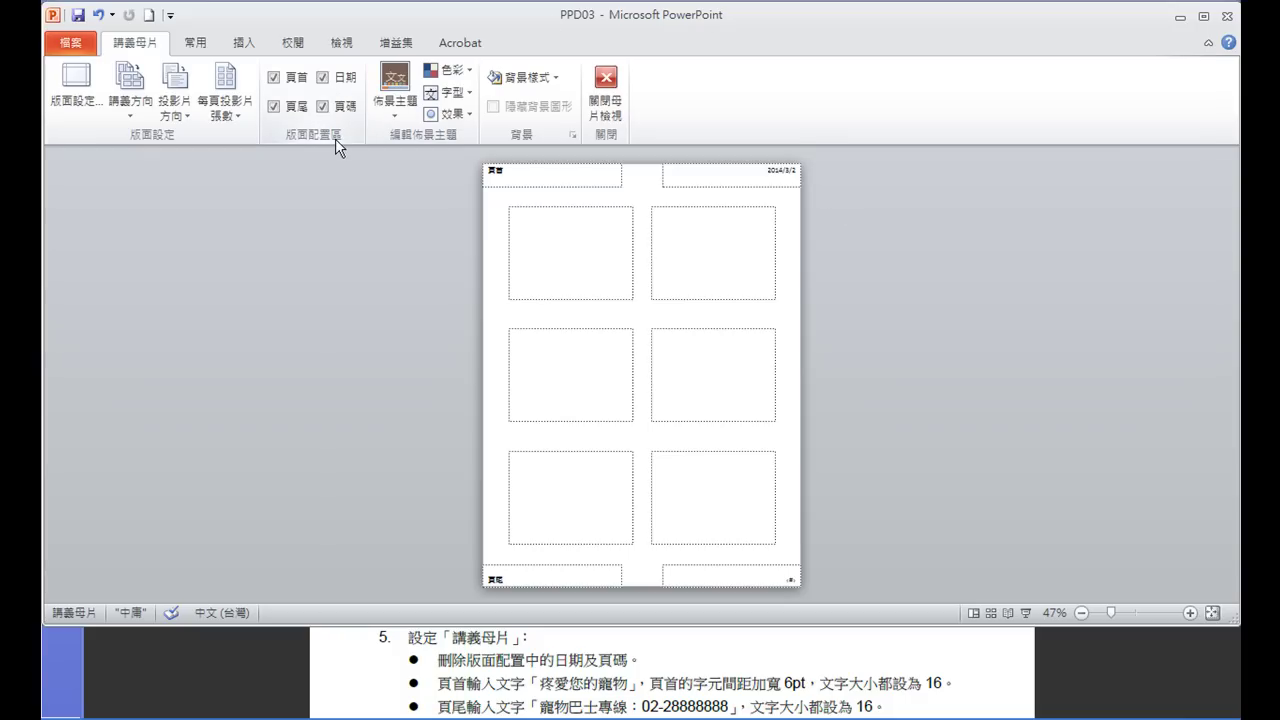
left_click(323, 78)
left_click(325, 110)
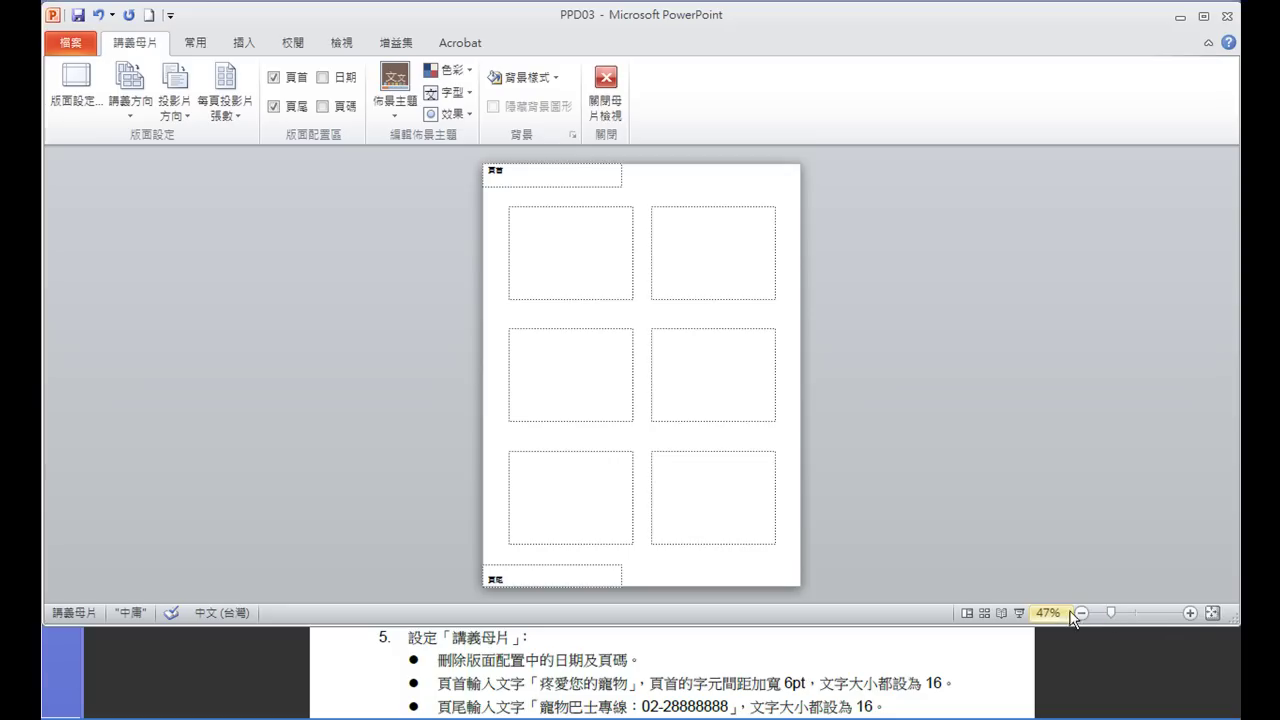
Zoom in and paste 疼愛您的寵物 into the handout header, removing the extra empty line
left_click(1190, 613)
left_click(1190, 613)
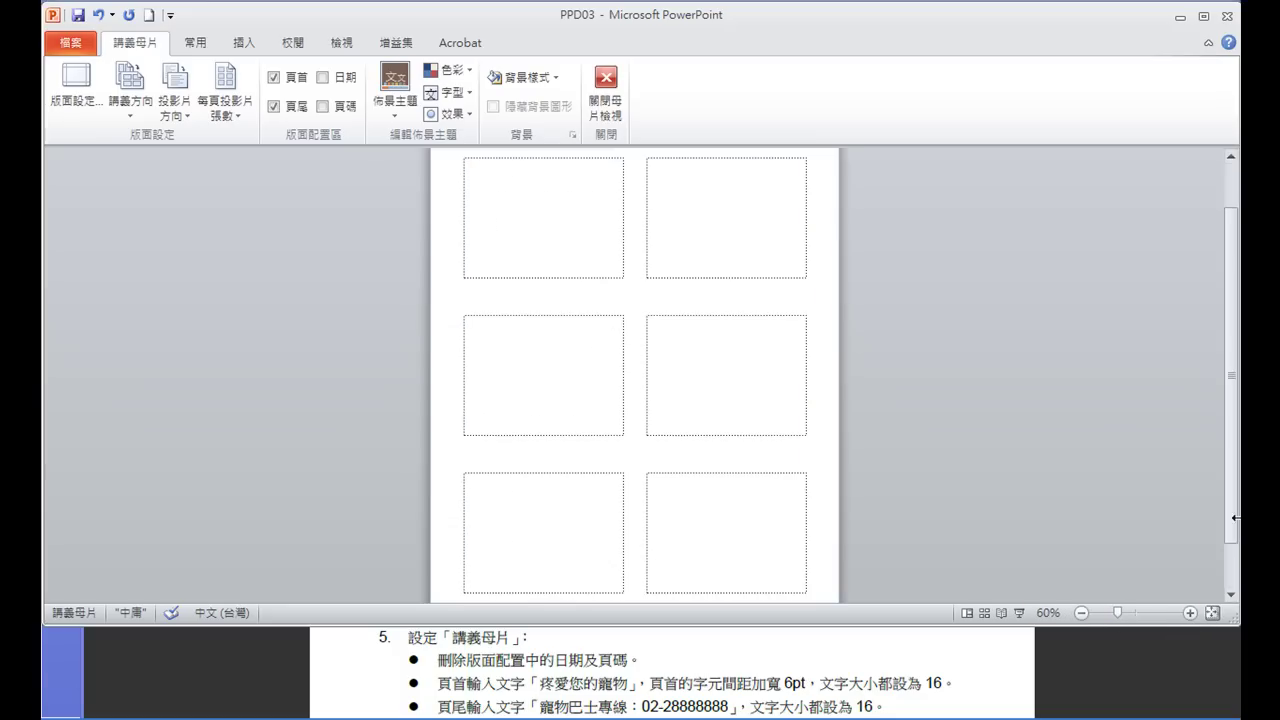
left_click_drag(1231, 379, 1233, 320)
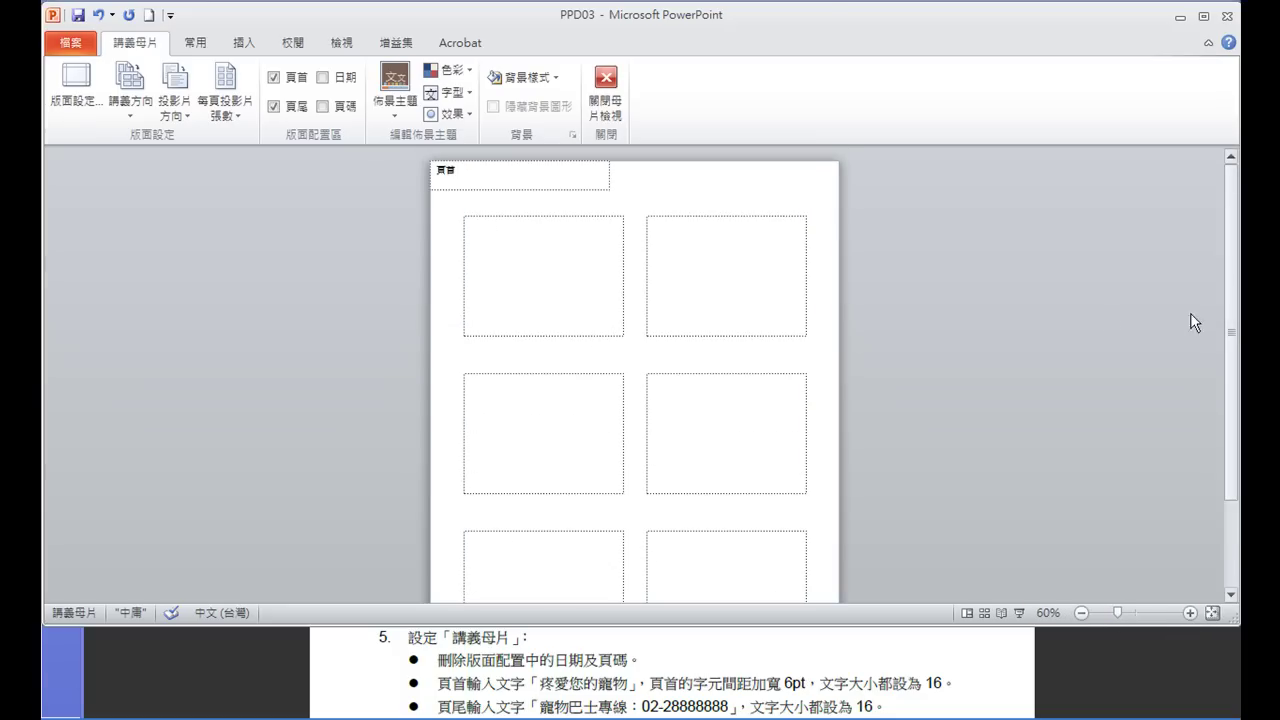
left_click(475, 174)
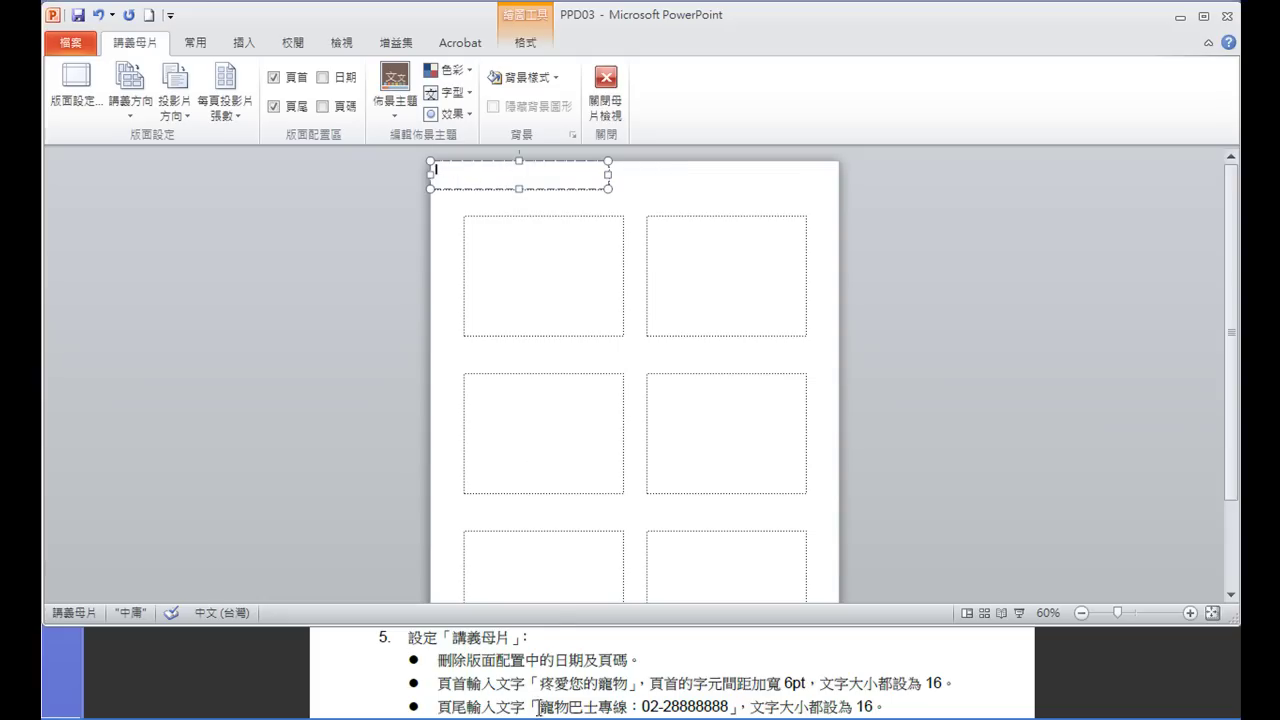
type("疼愛您的寵物")
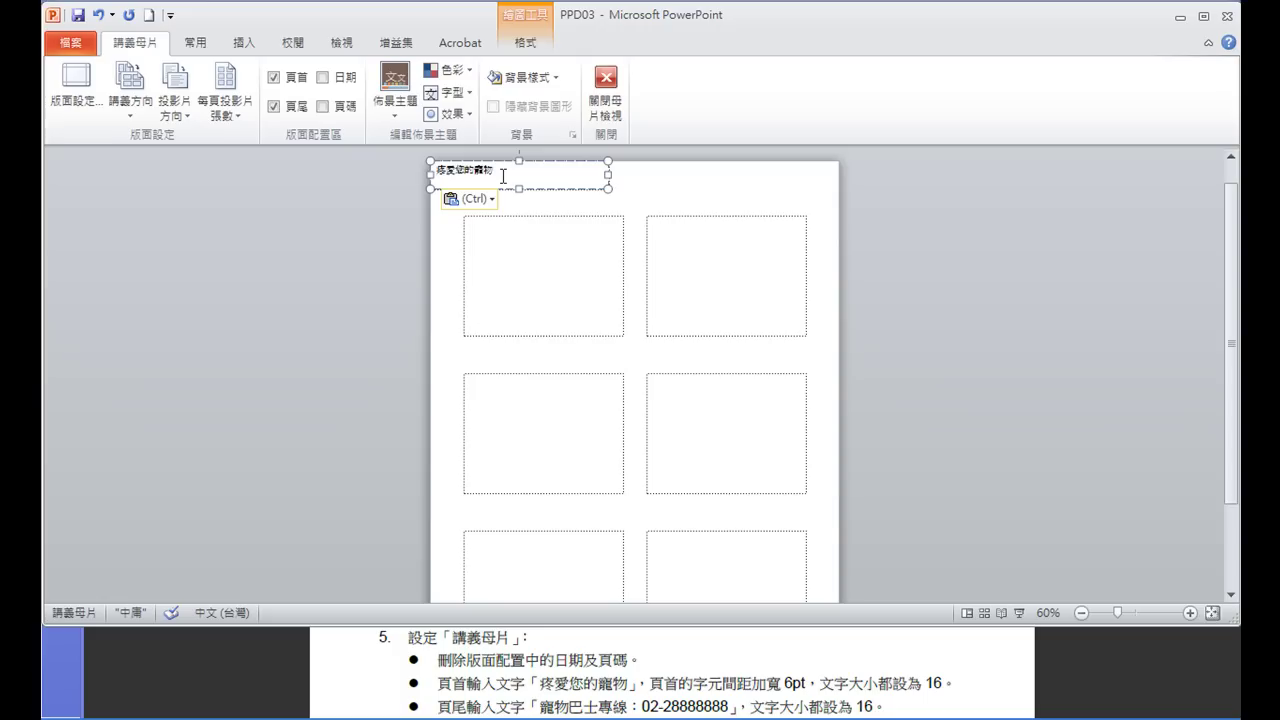
key("BackSpace")
Give the header text Expanded character spacing and a 16 pt font size
left_click(196, 44)
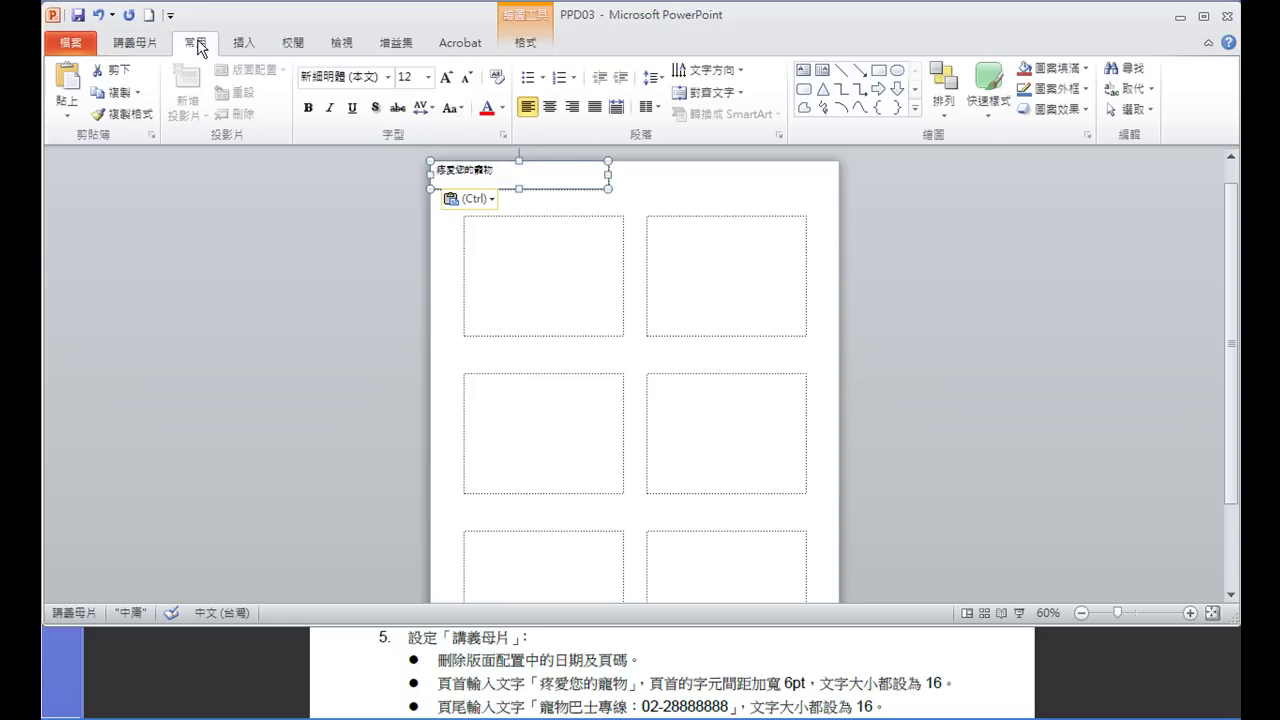
left_click(502, 134)
left_click(543, 198)
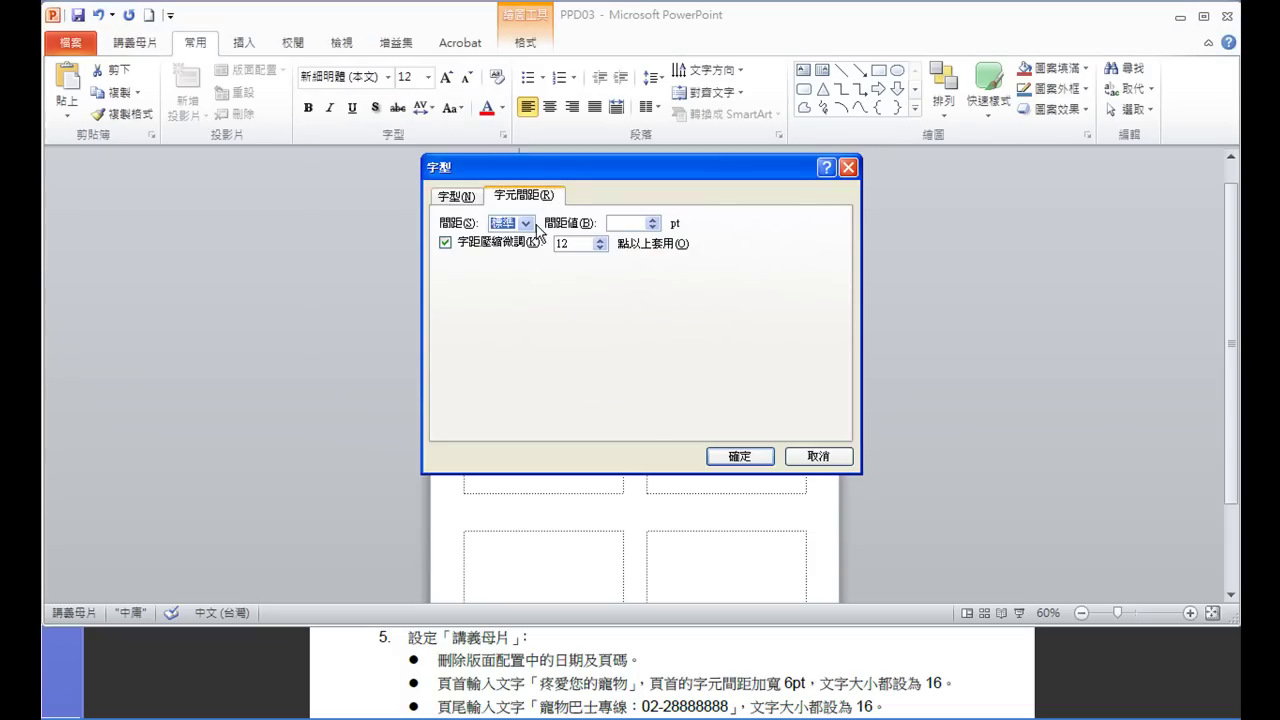
left_click(527, 226)
left_click(502, 256)
left_click(742, 456)
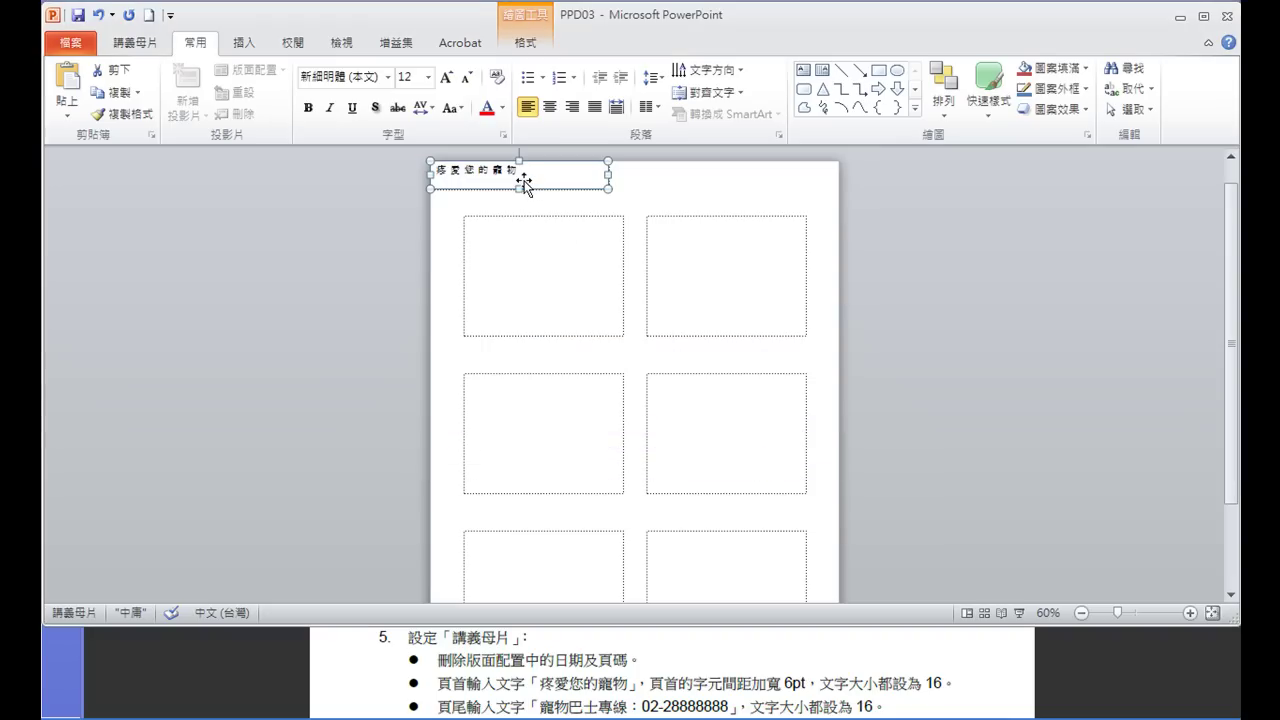
left_click(428, 77)
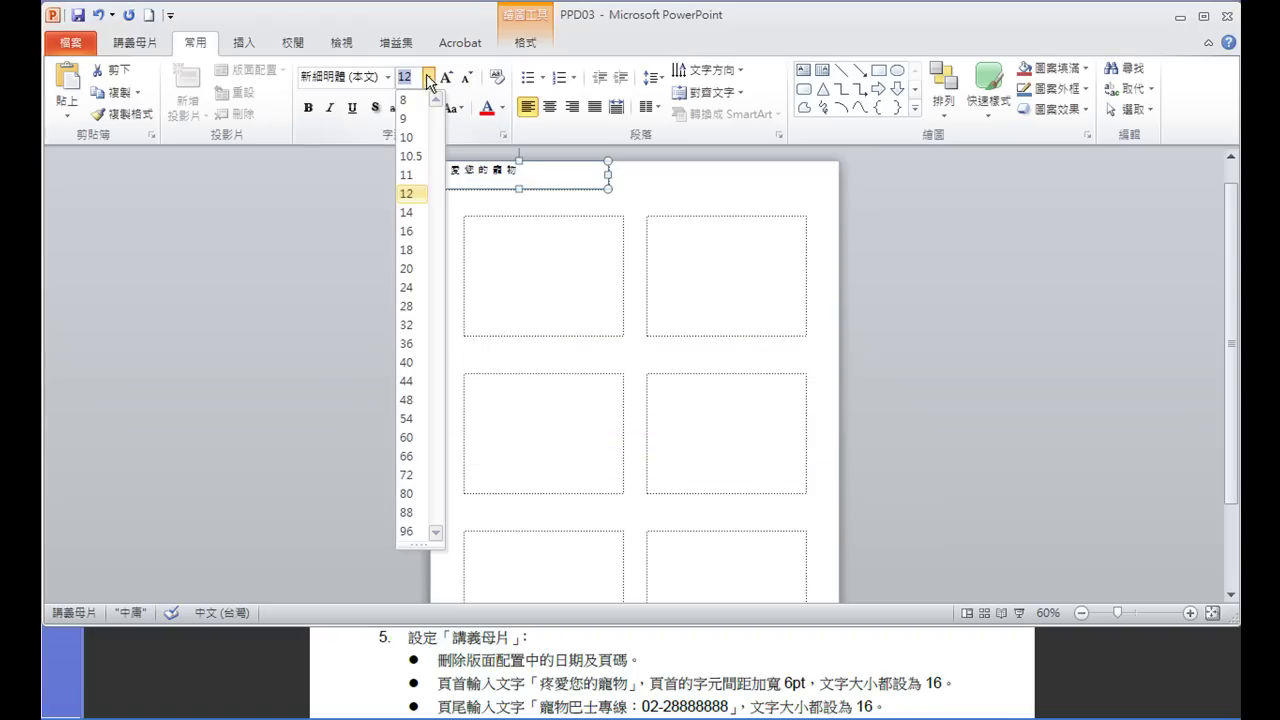
left_click(418, 238)
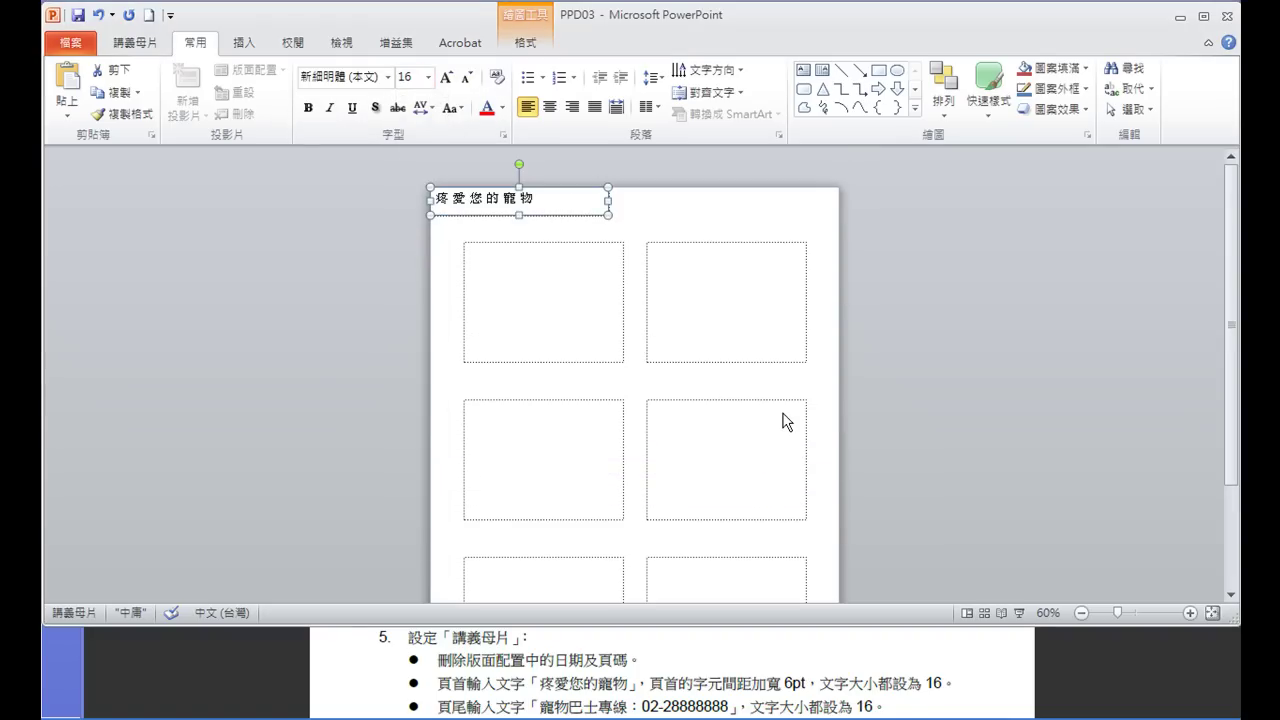
left_click_drag(1231, 330, 1231, 430)
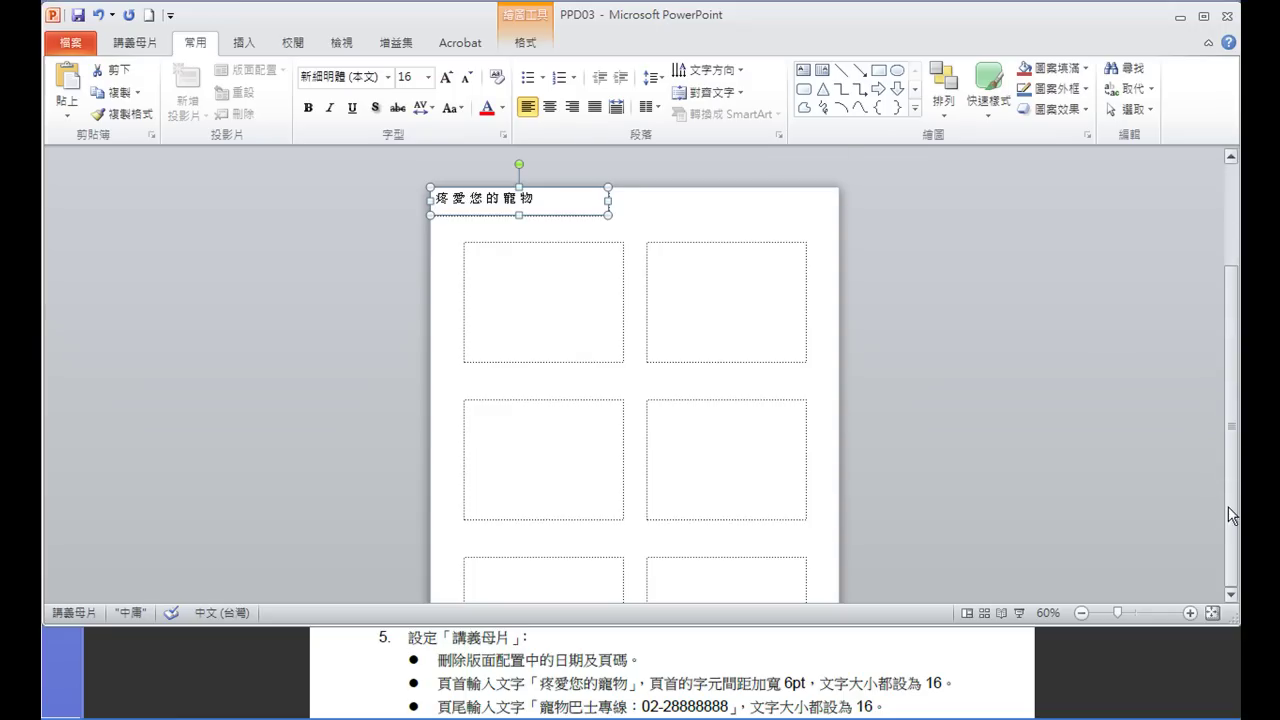
Paste the 寵物巴士專線 hotline line into the handout footer and set the footer box to 16 pt
left_click(459, 580)
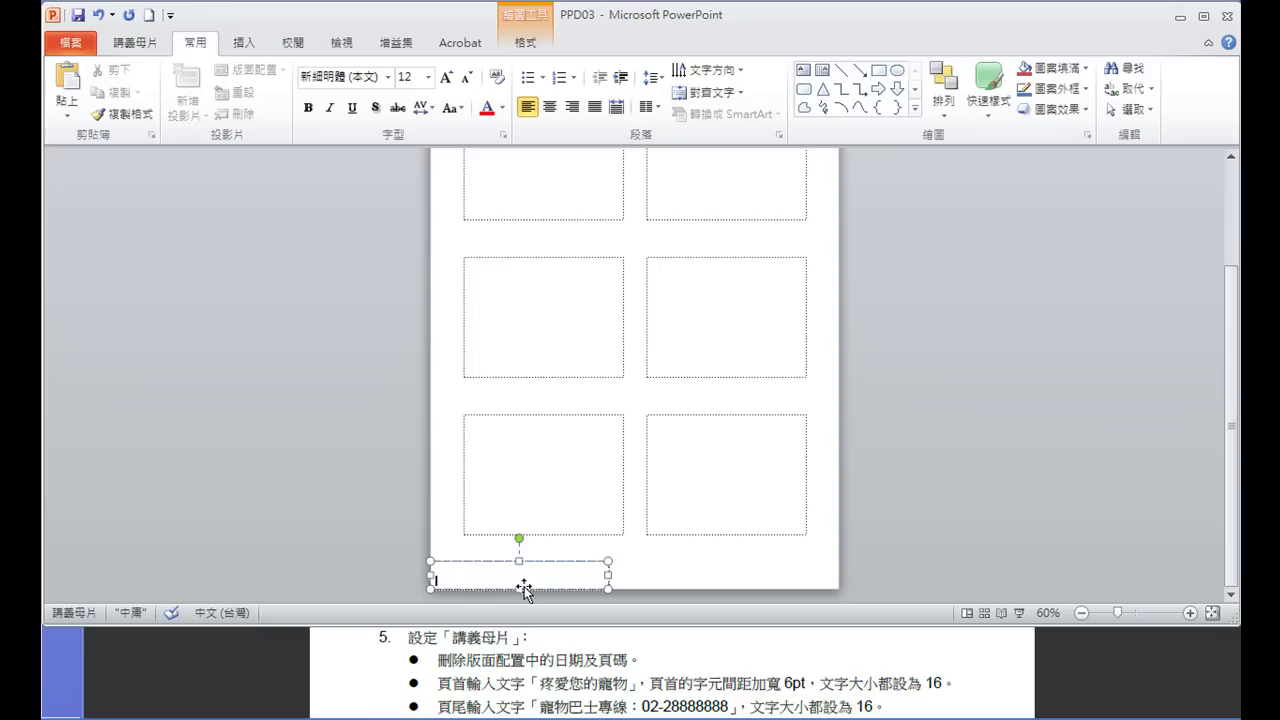
key("ctrl+v")
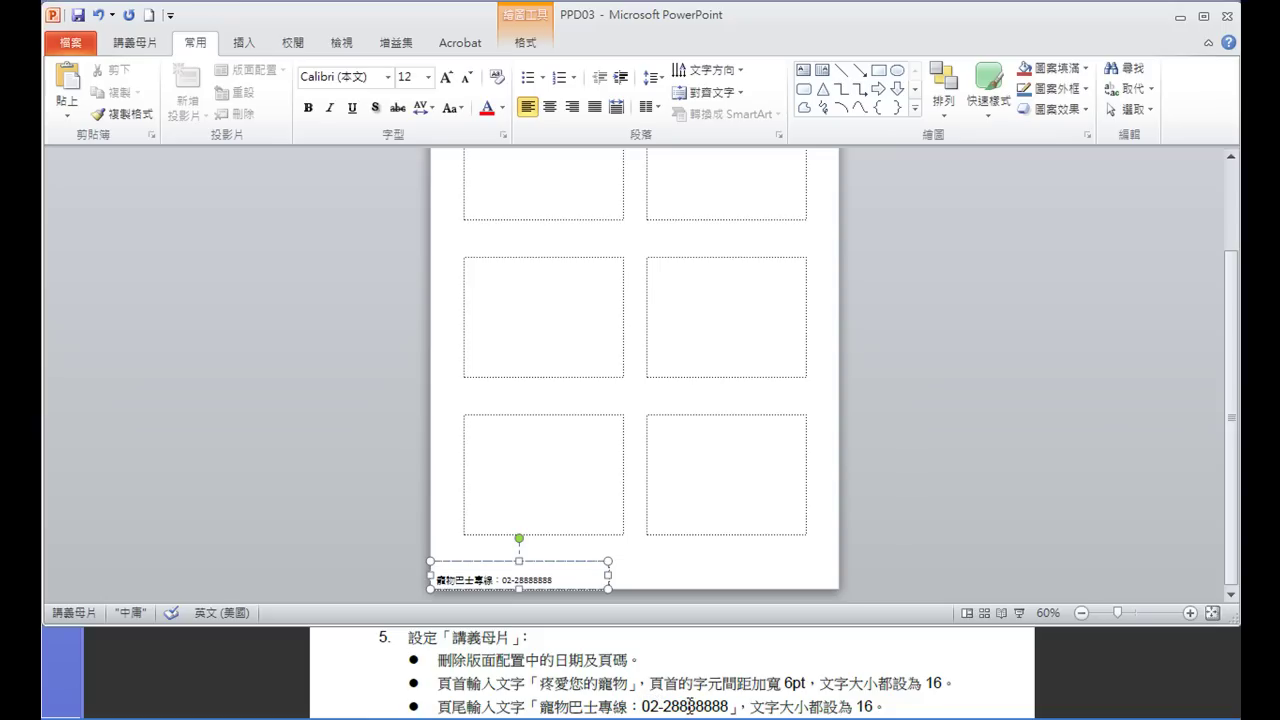
left_click(572, 562)
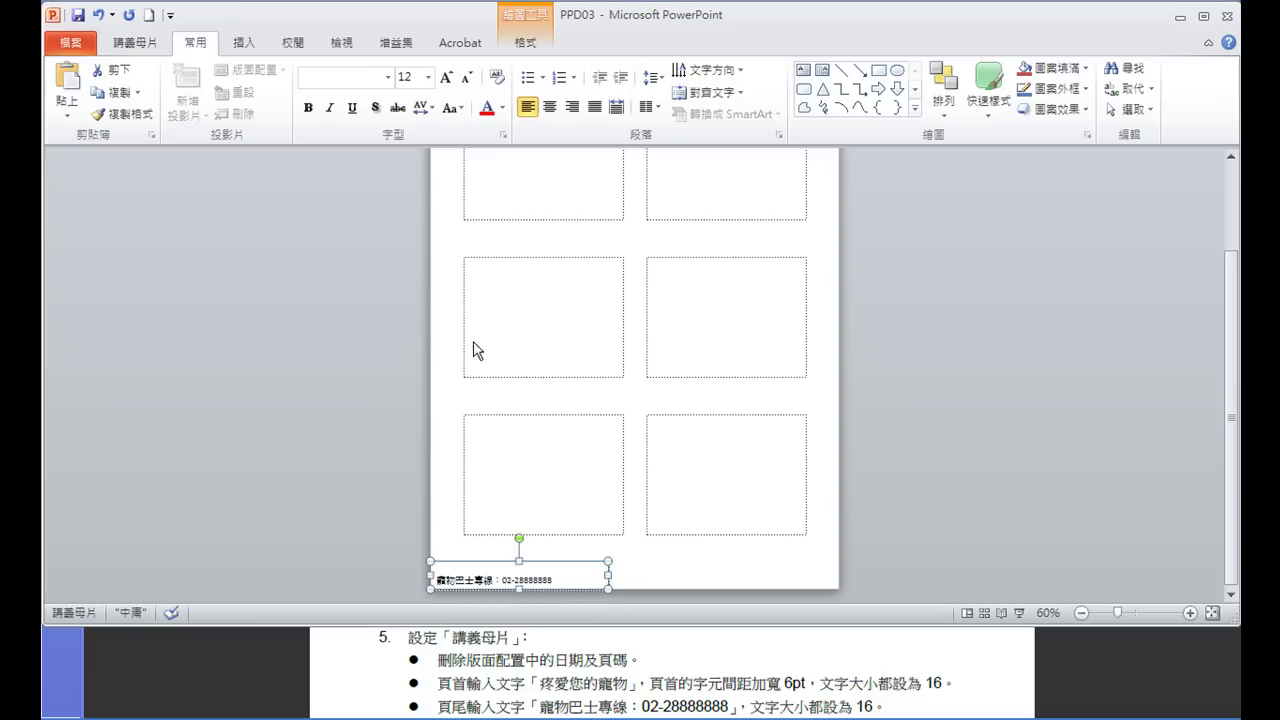
left_click(429, 77)
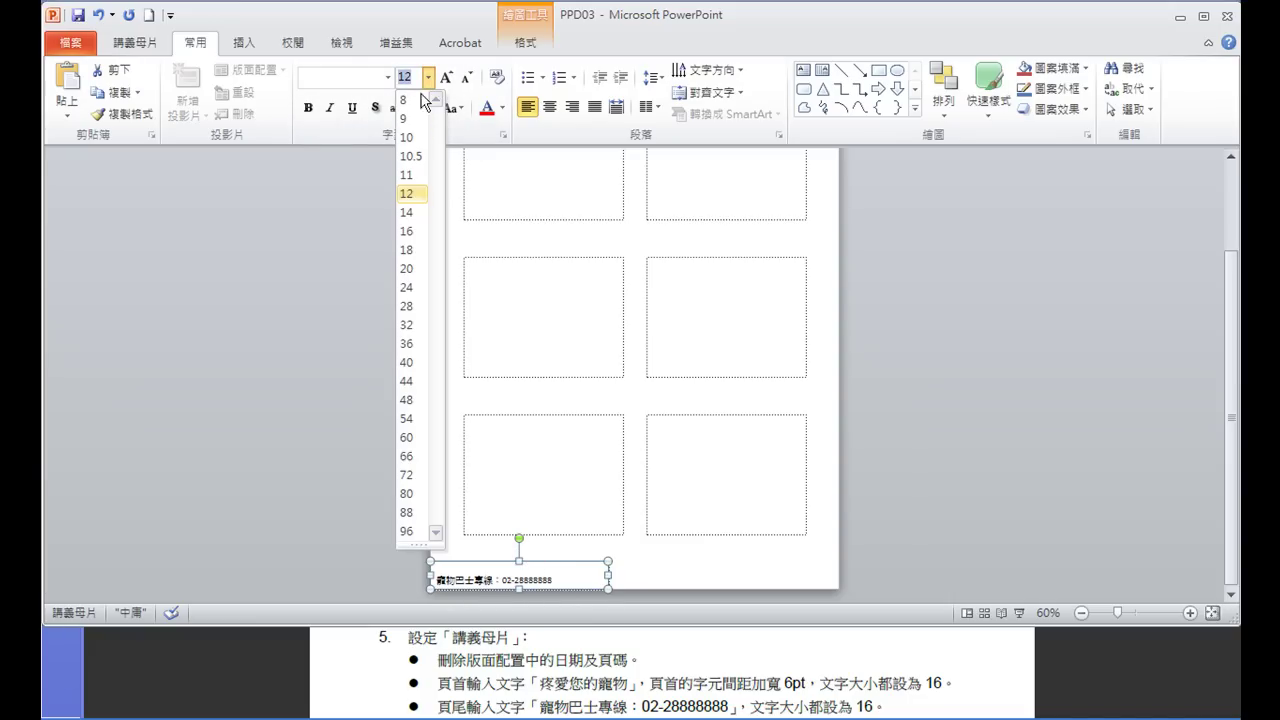
left_click(408, 231)
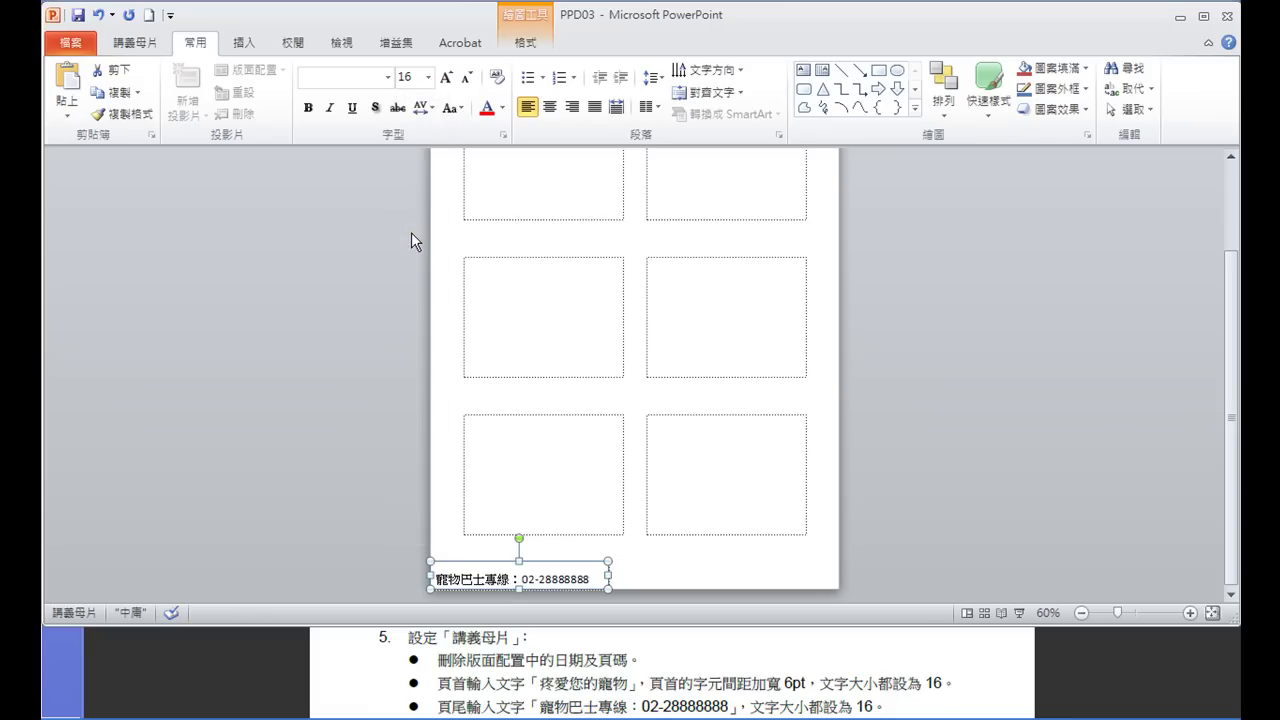
Save the presentation as PPA03, changing the name from PPD03
left_click(76, 41)
left_click(124, 98)
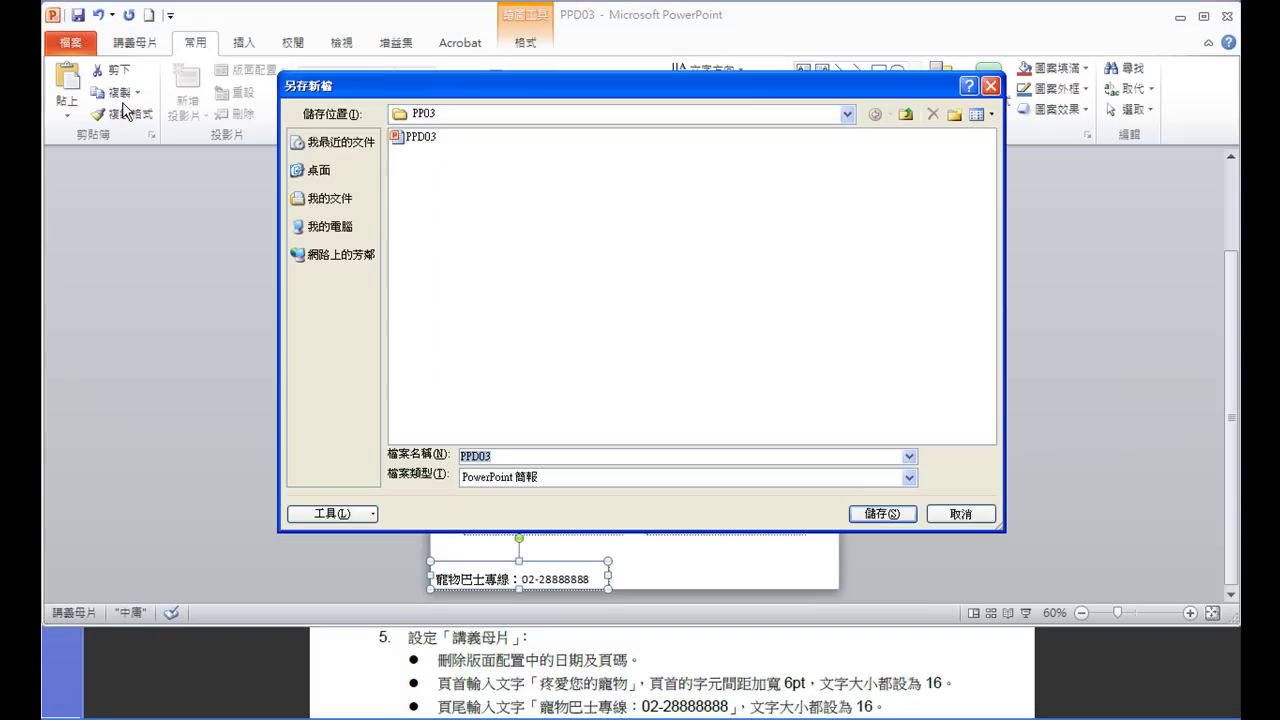
left_click(473, 455)
key("BackSpace")
type("A")
left_click(884, 514)
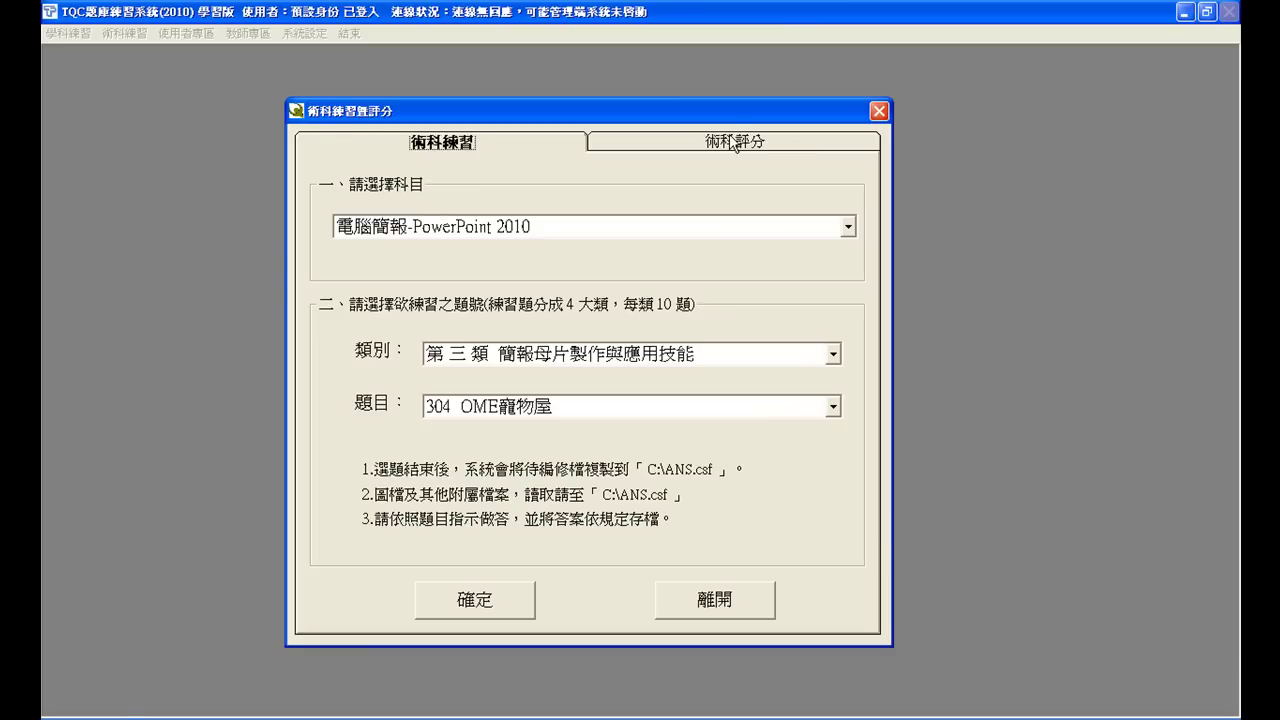
Grade question 304 OME寵物屋 from the 術科評分 tab
left_click(734, 141)
left_click(510, 610)
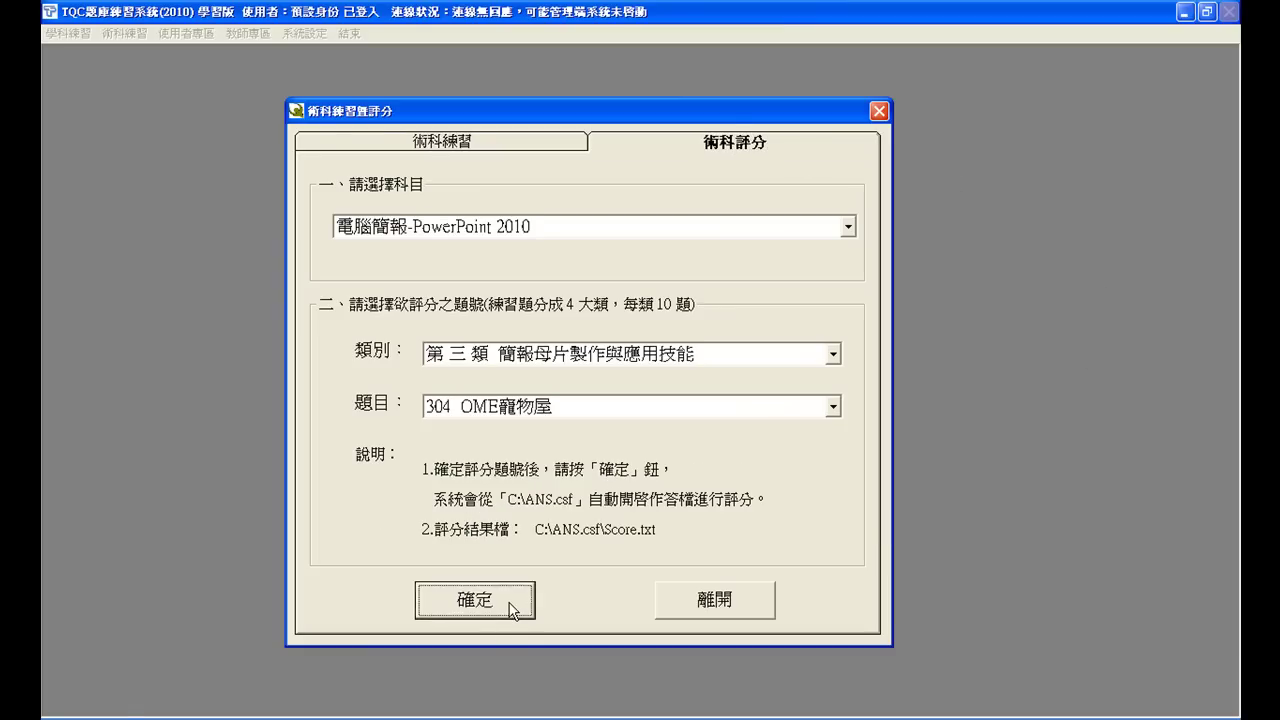